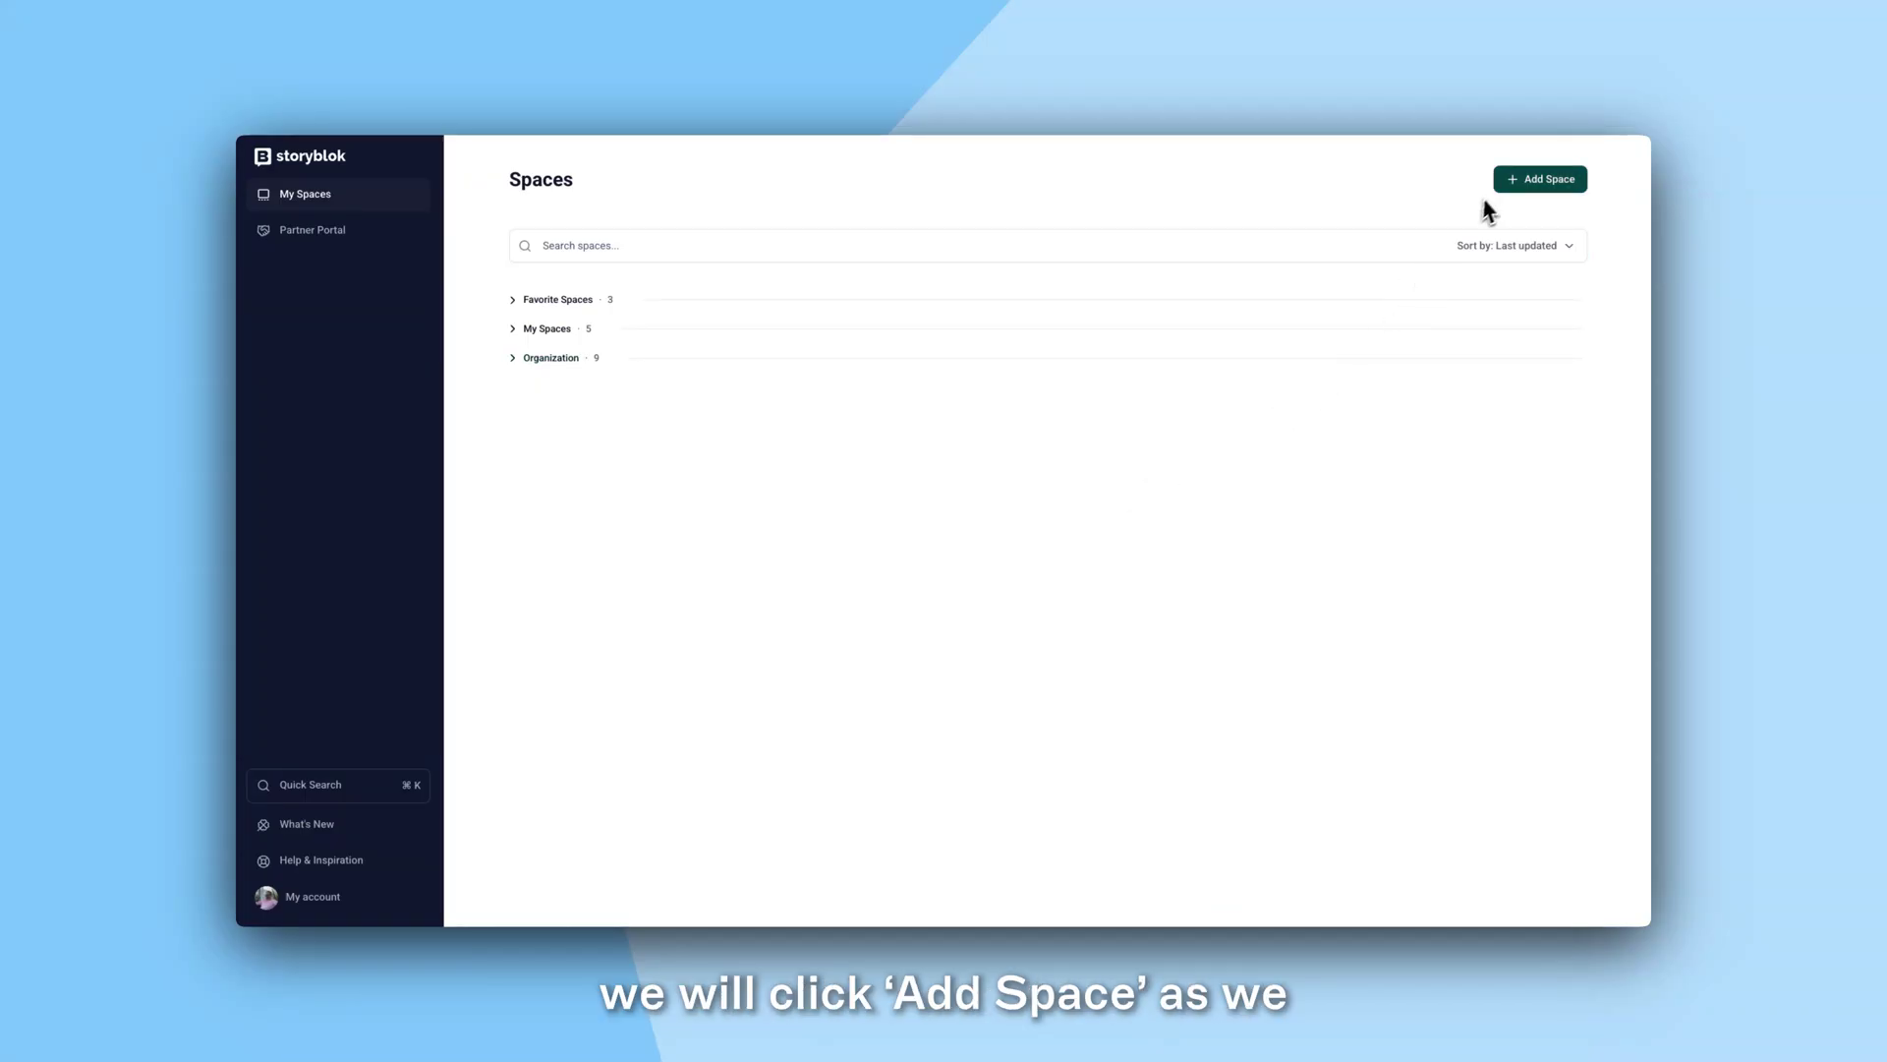
# Step: Start a new space from a blueprint via Add Space
pyautogui.click(1511, 185)
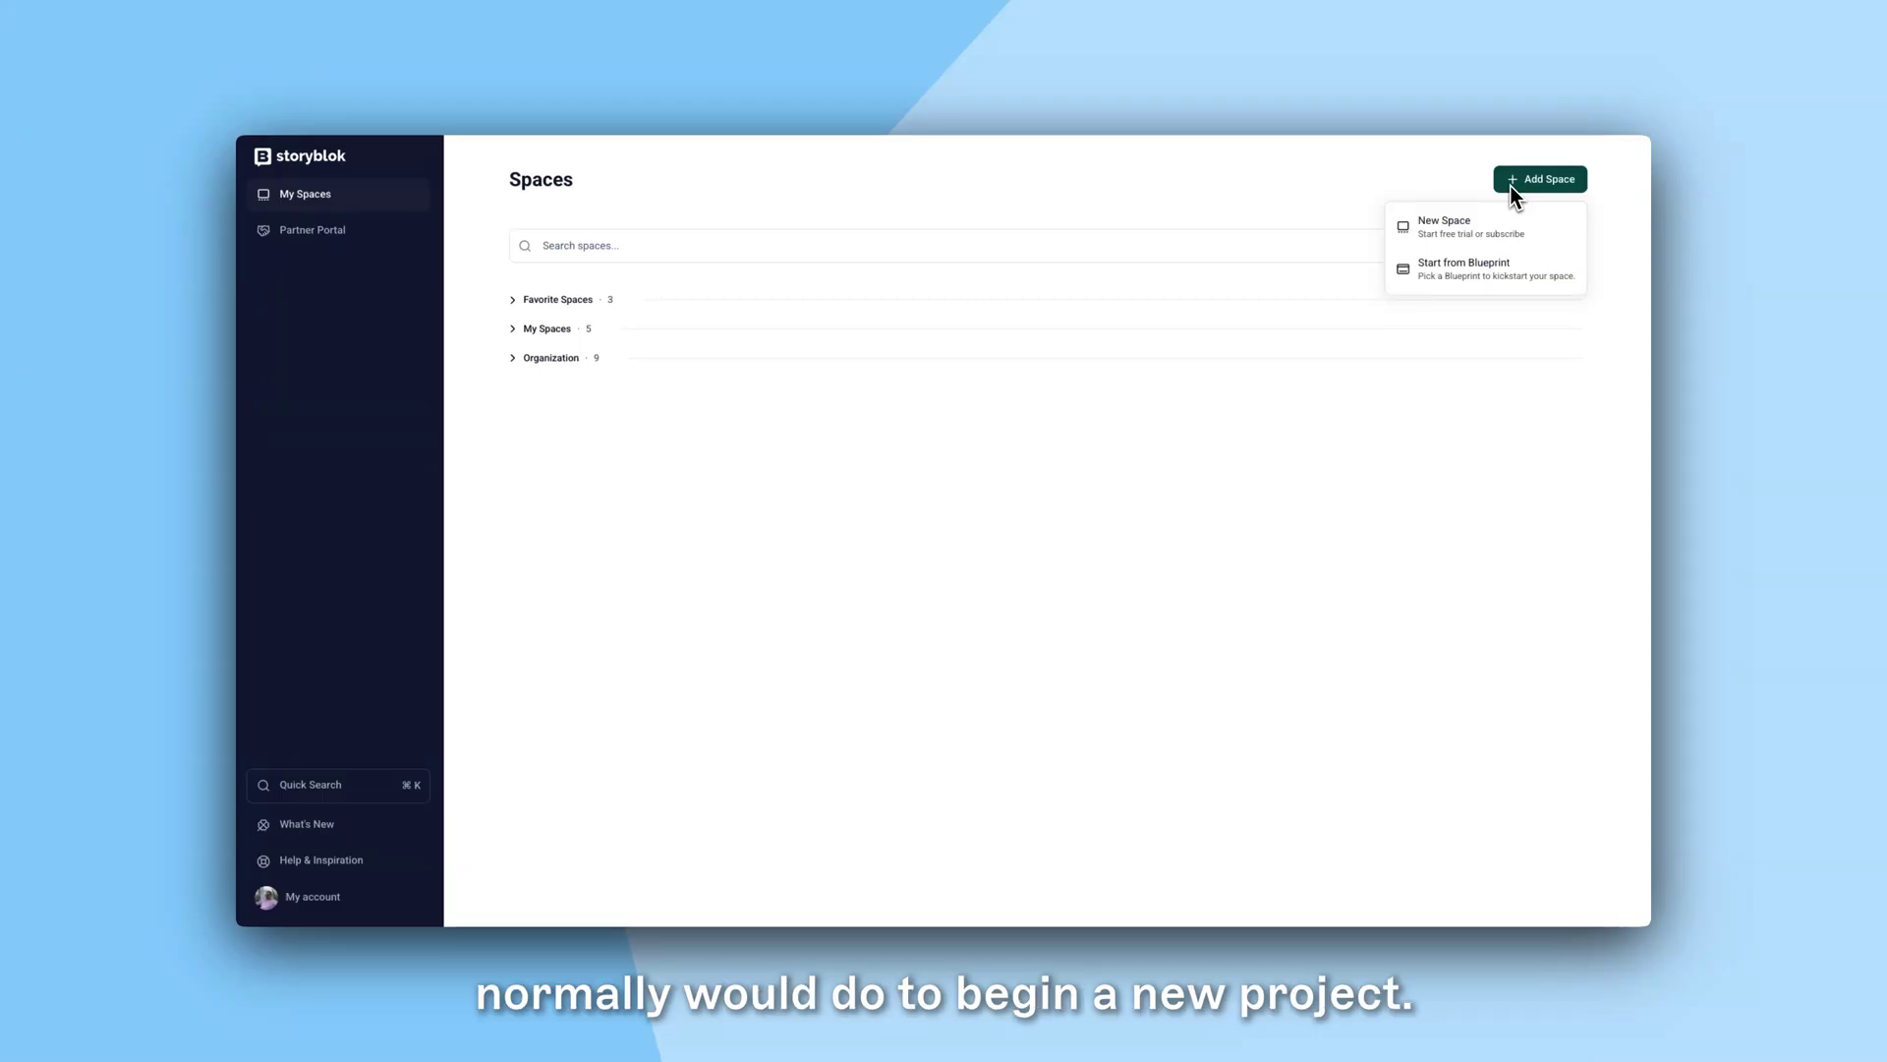
pyautogui.click(1494, 268)
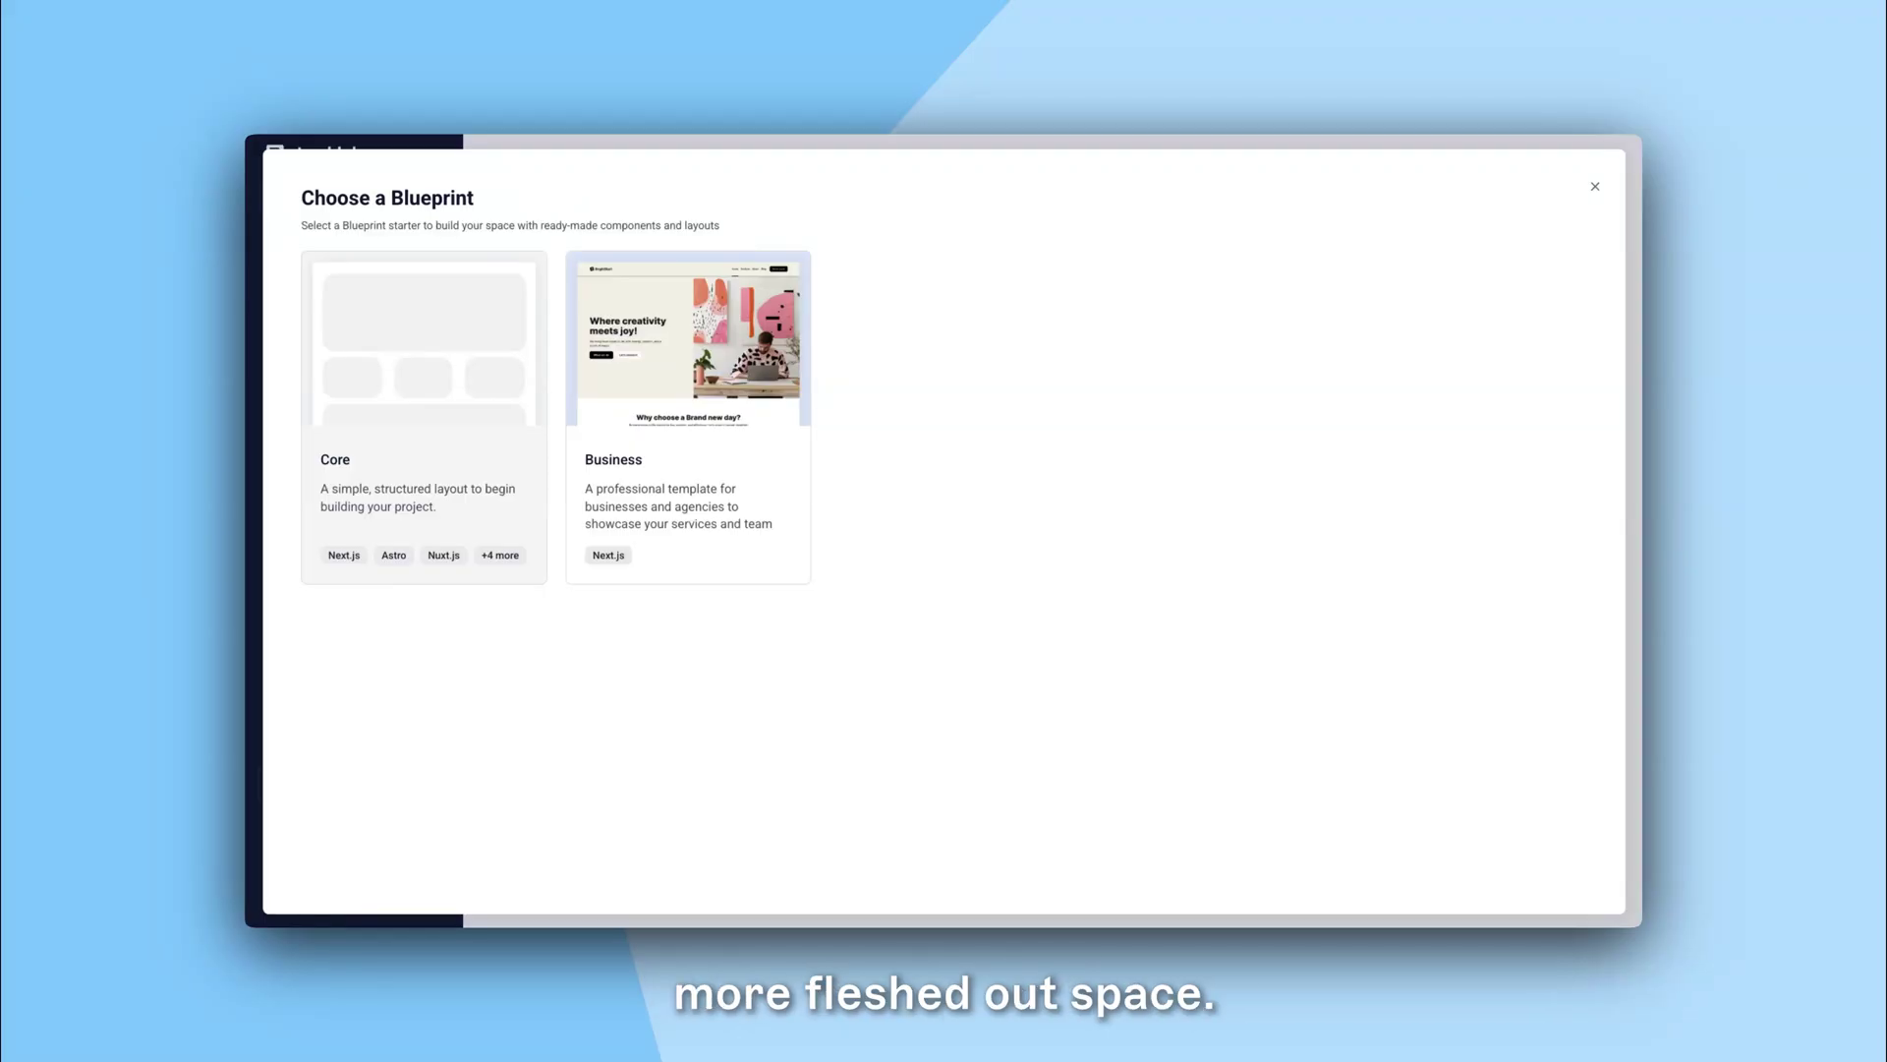
# Step: Preview the Business blueprint card
pyautogui.click(699, 534)
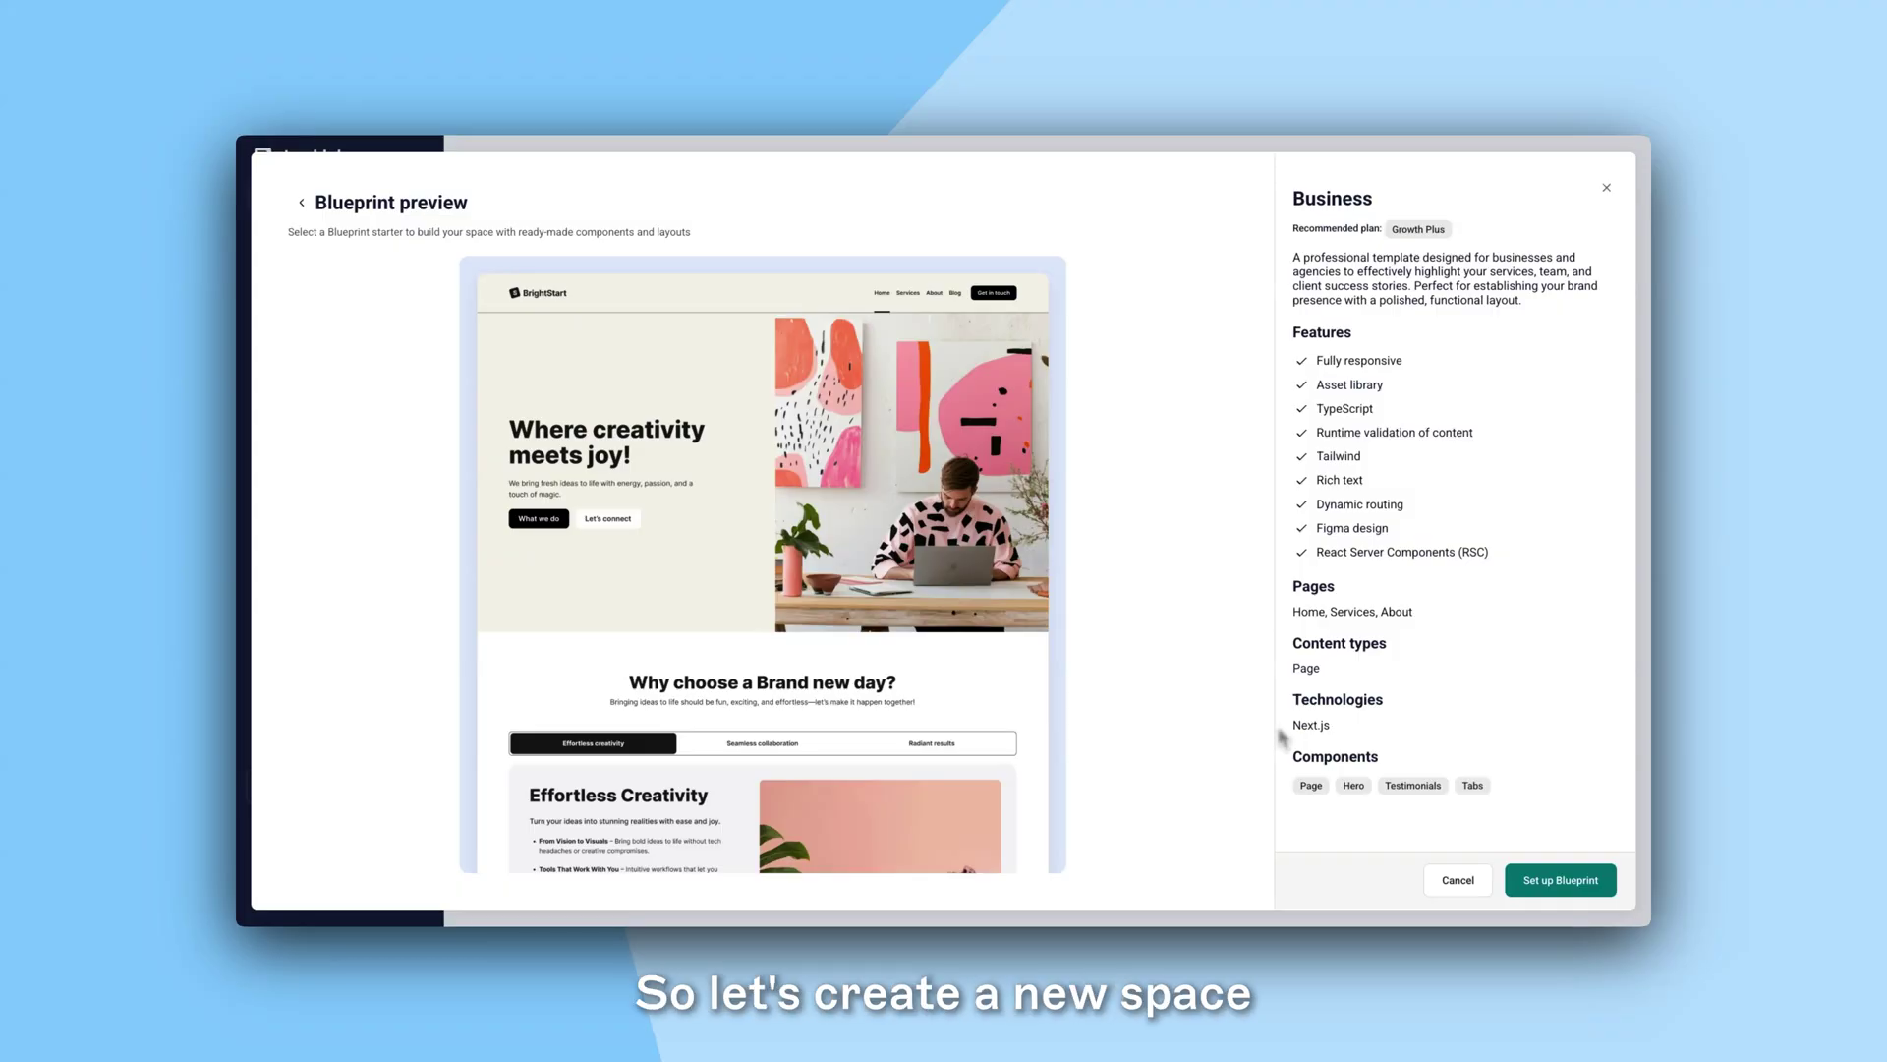
# Step: Set up the Business blueprint space as 'Blueprints Showcase' and authorize Storyblok on GitHub
pyautogui.click(1537, 880)
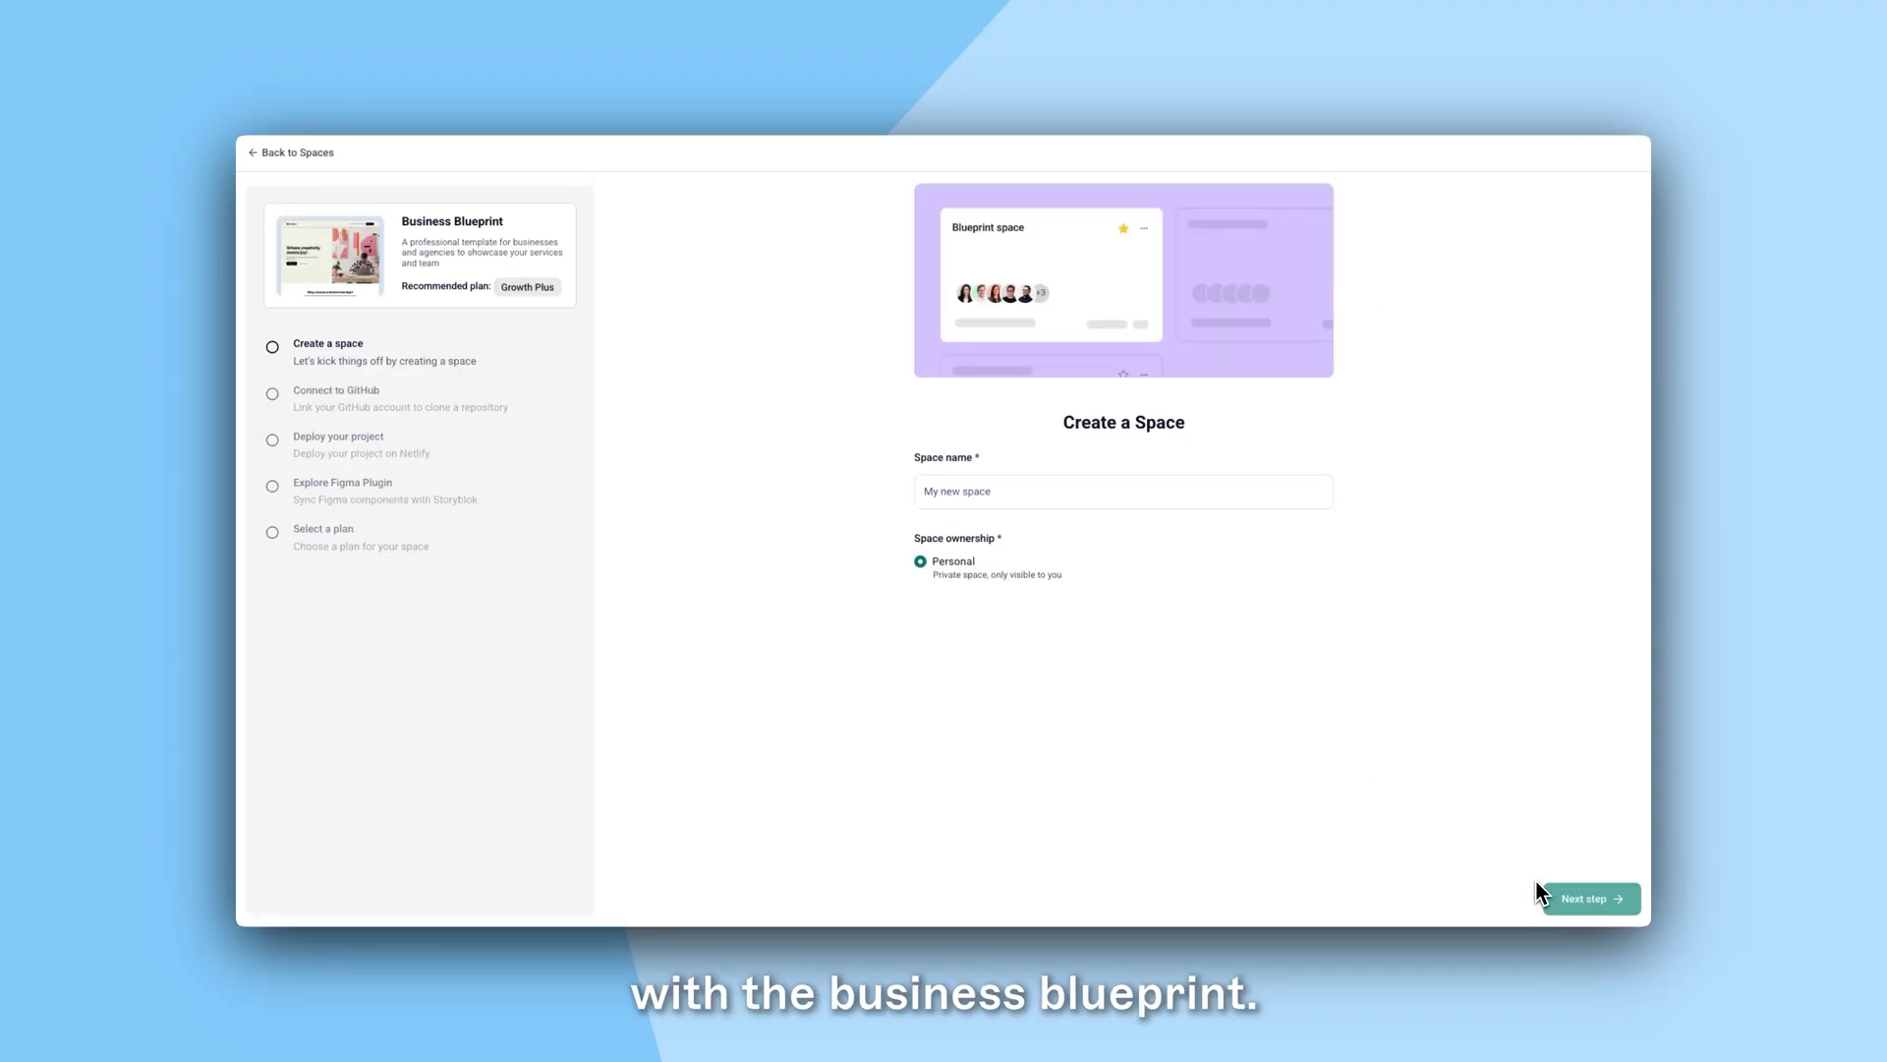
pyautogui.click(964, 500)
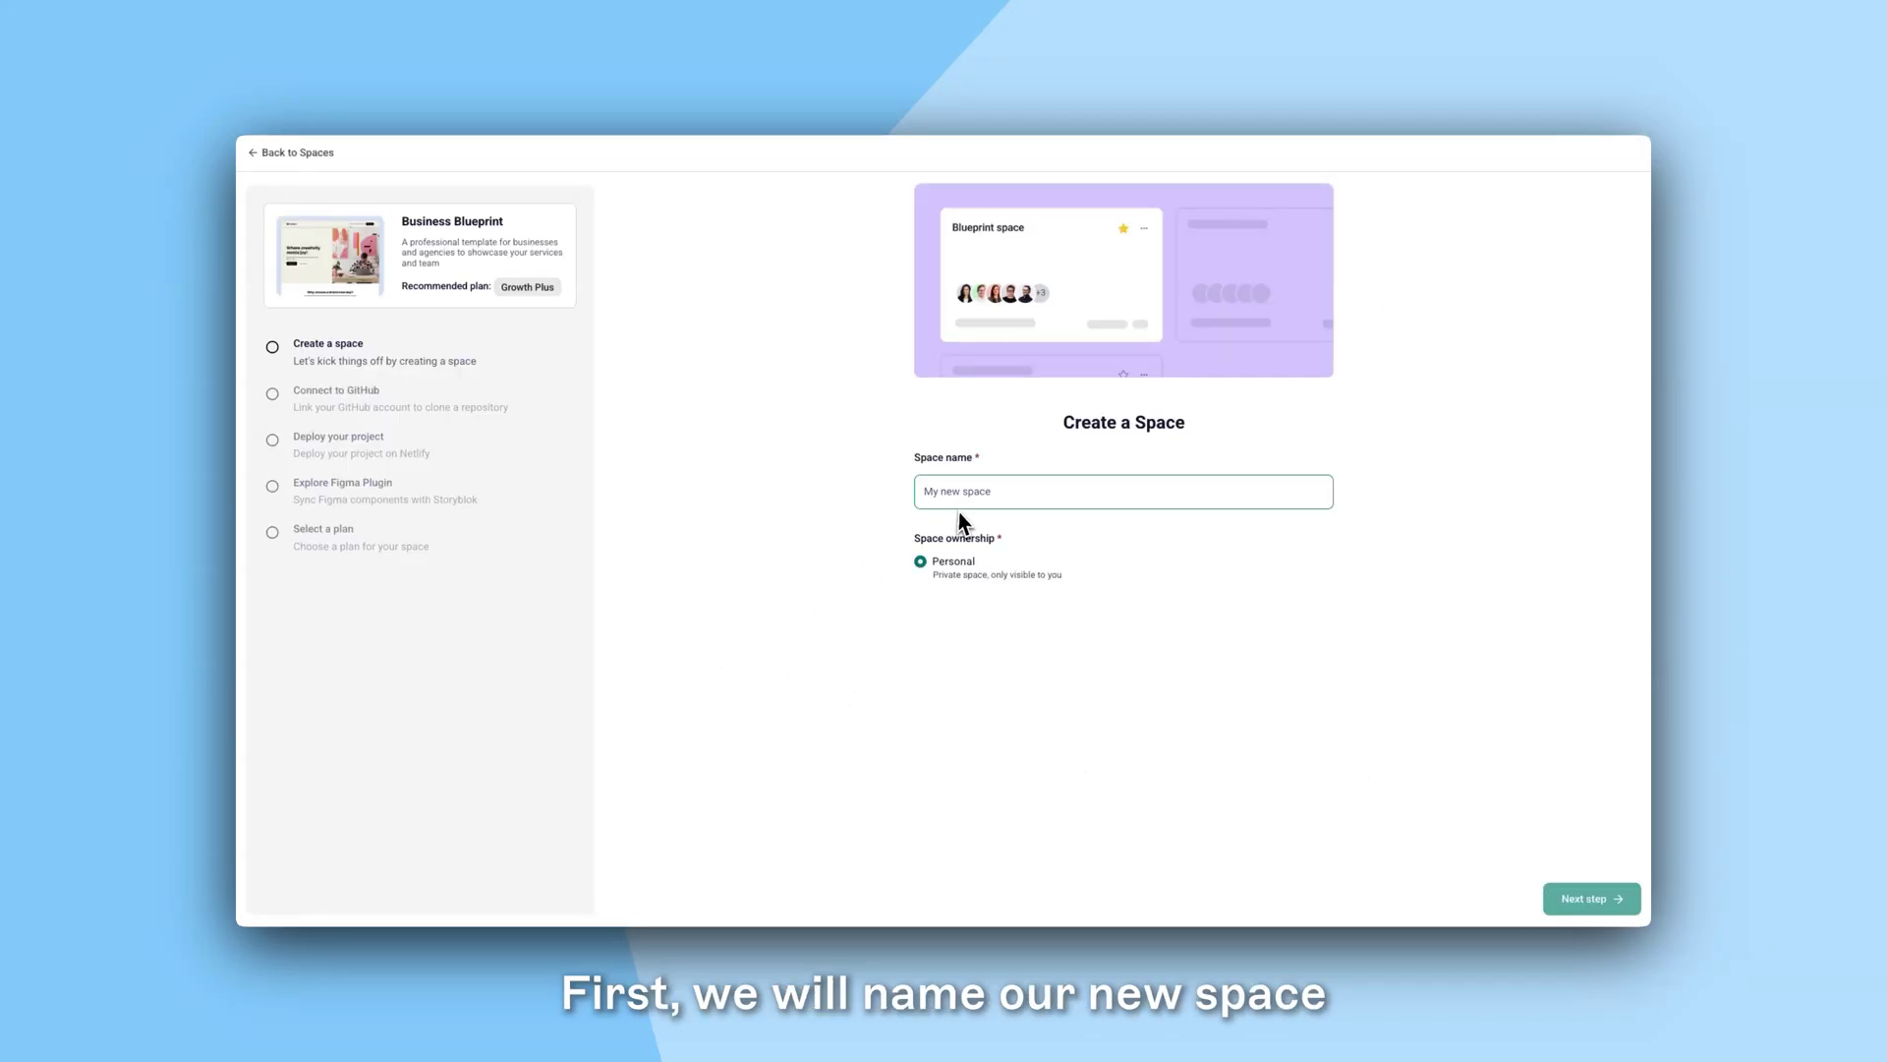
pyautogui.write('Blueprints Showcase')
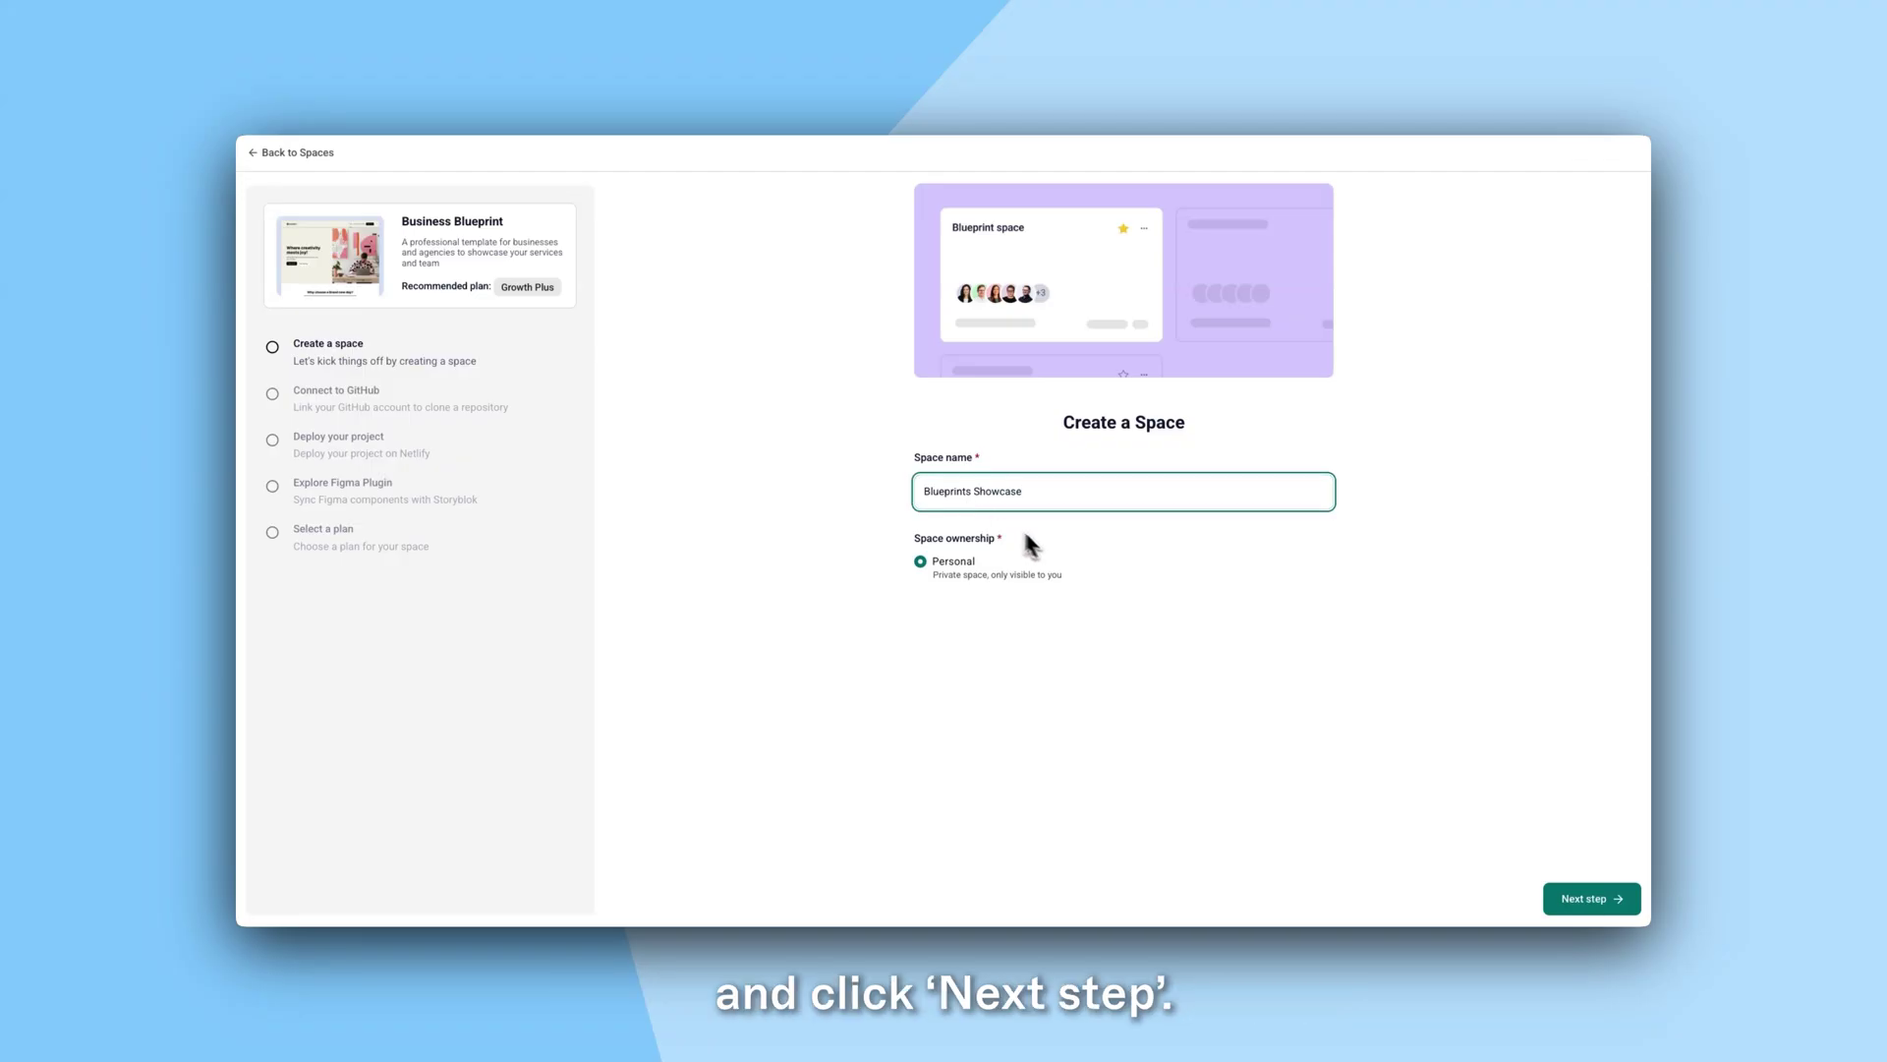
pyautogui.click(1559, 897)
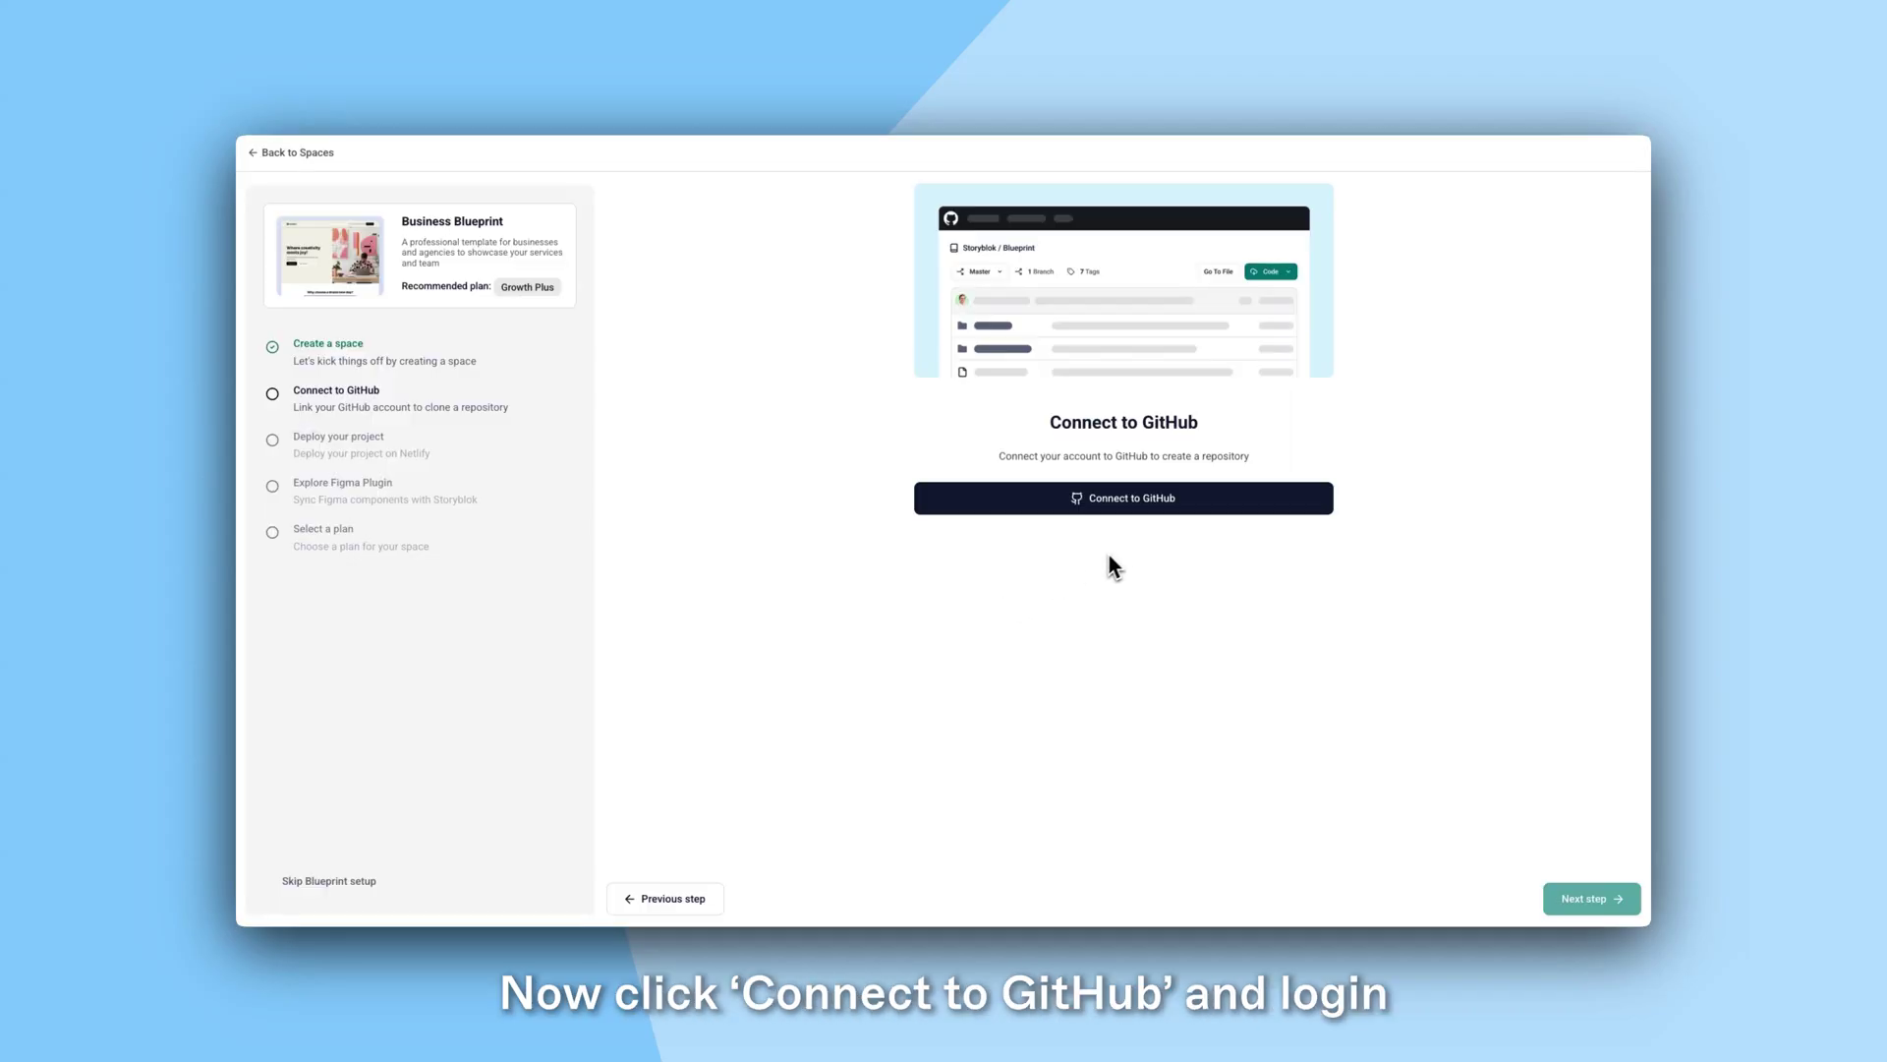
pyautogui.click(1172, 511)
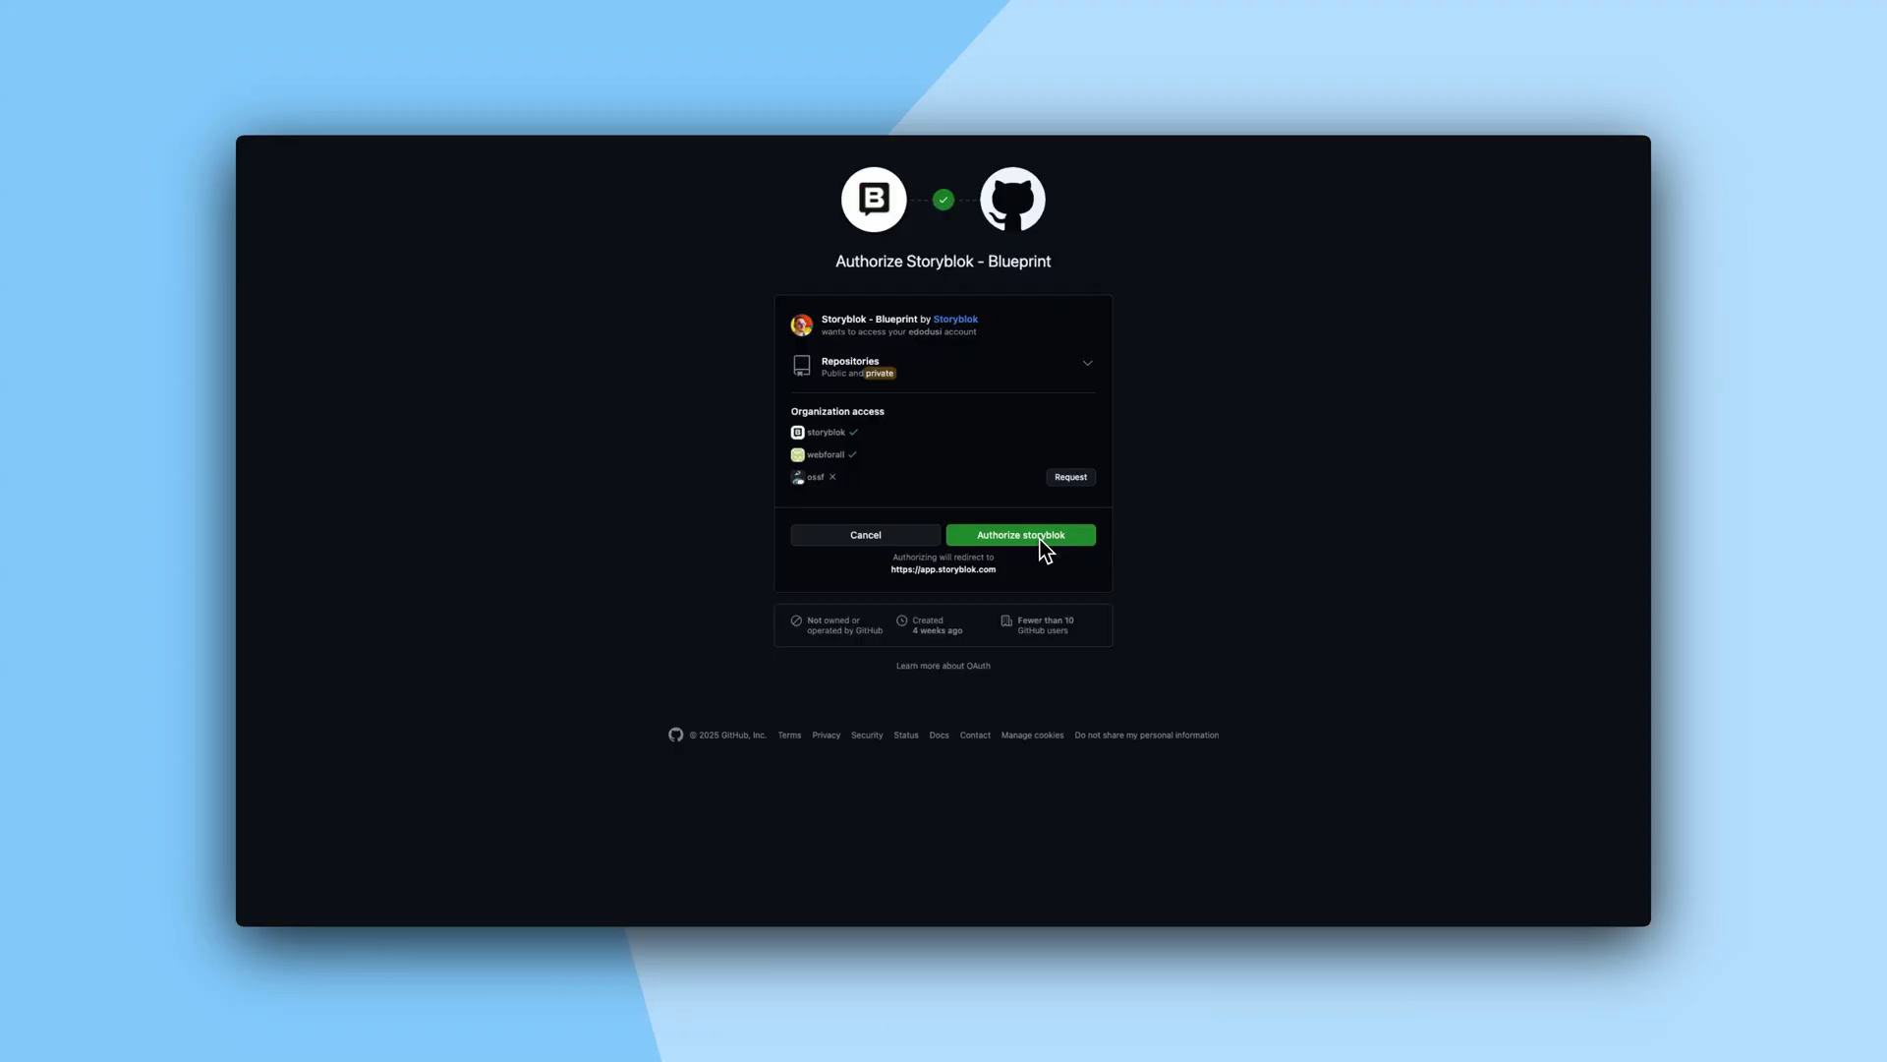
pyautogui.click(1034, 540)
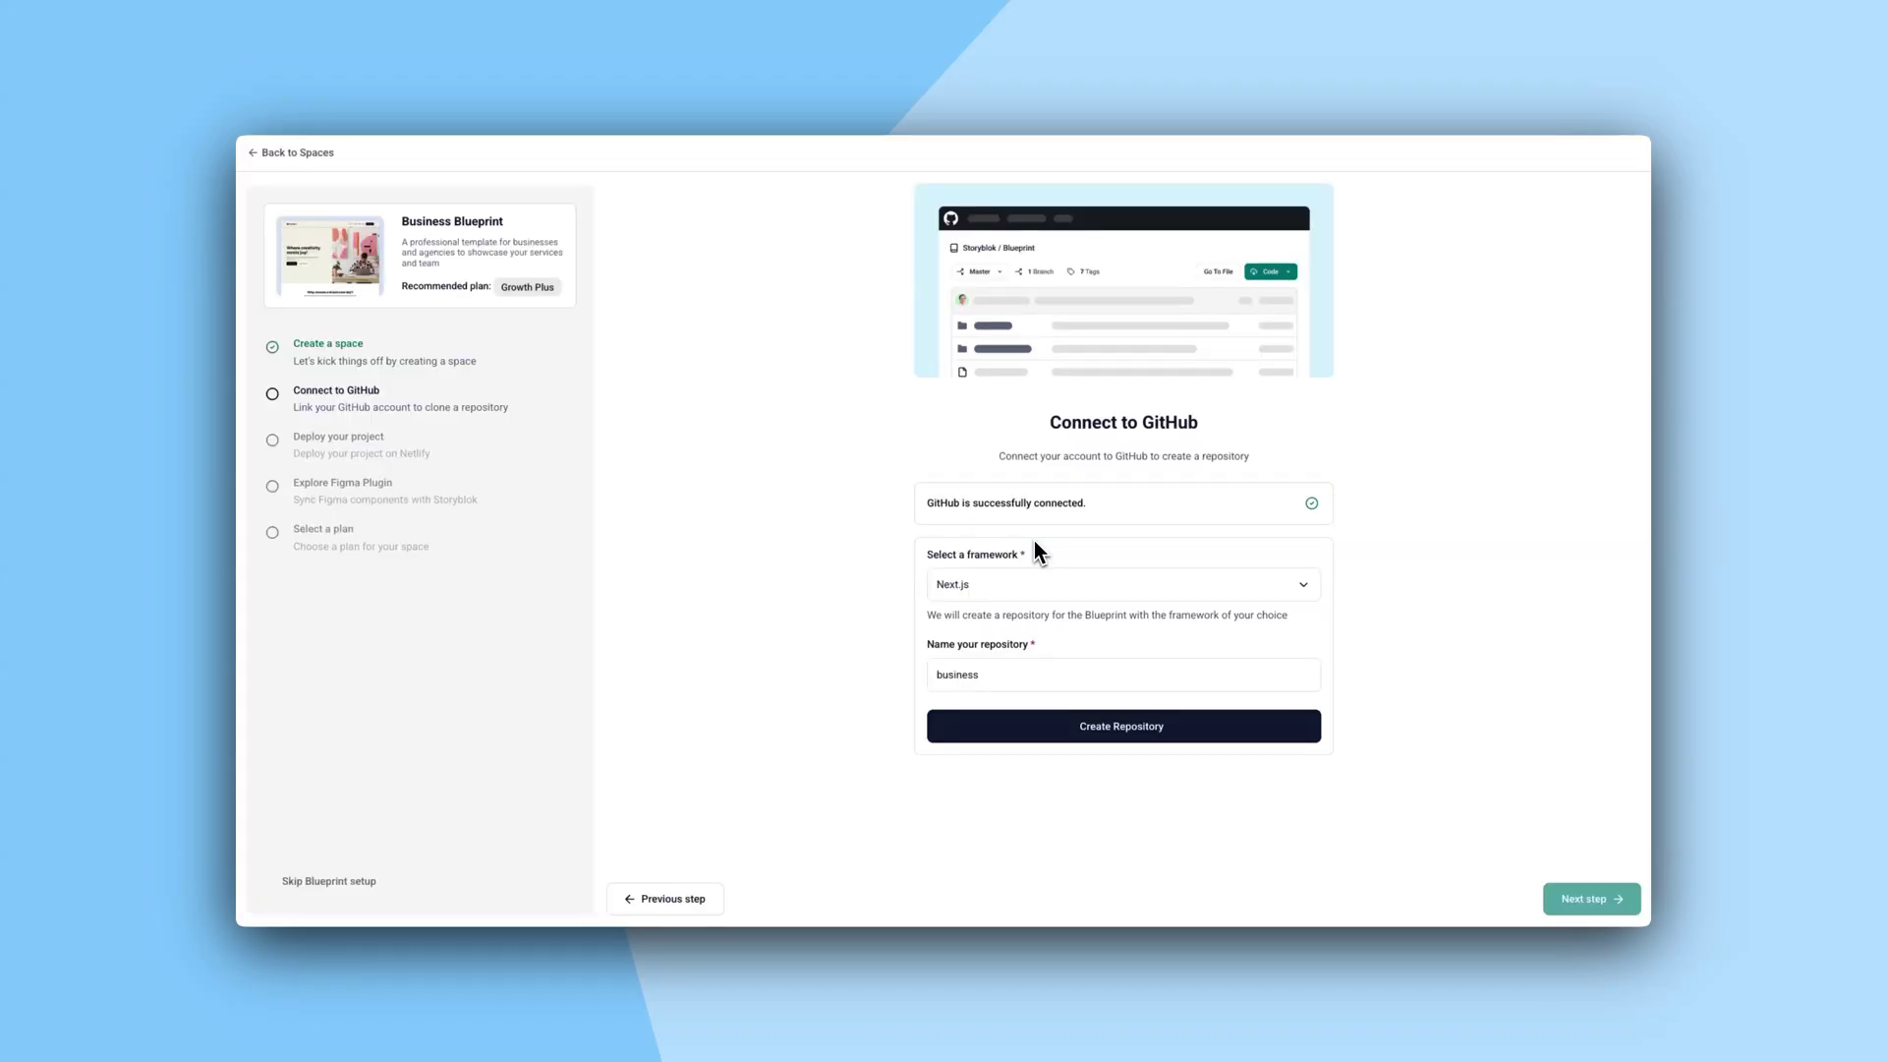
# Step: Create a Next.js GitHub repository renamed from 'business' to 'Blueprints Website'
pyautogui.click(980, 592)
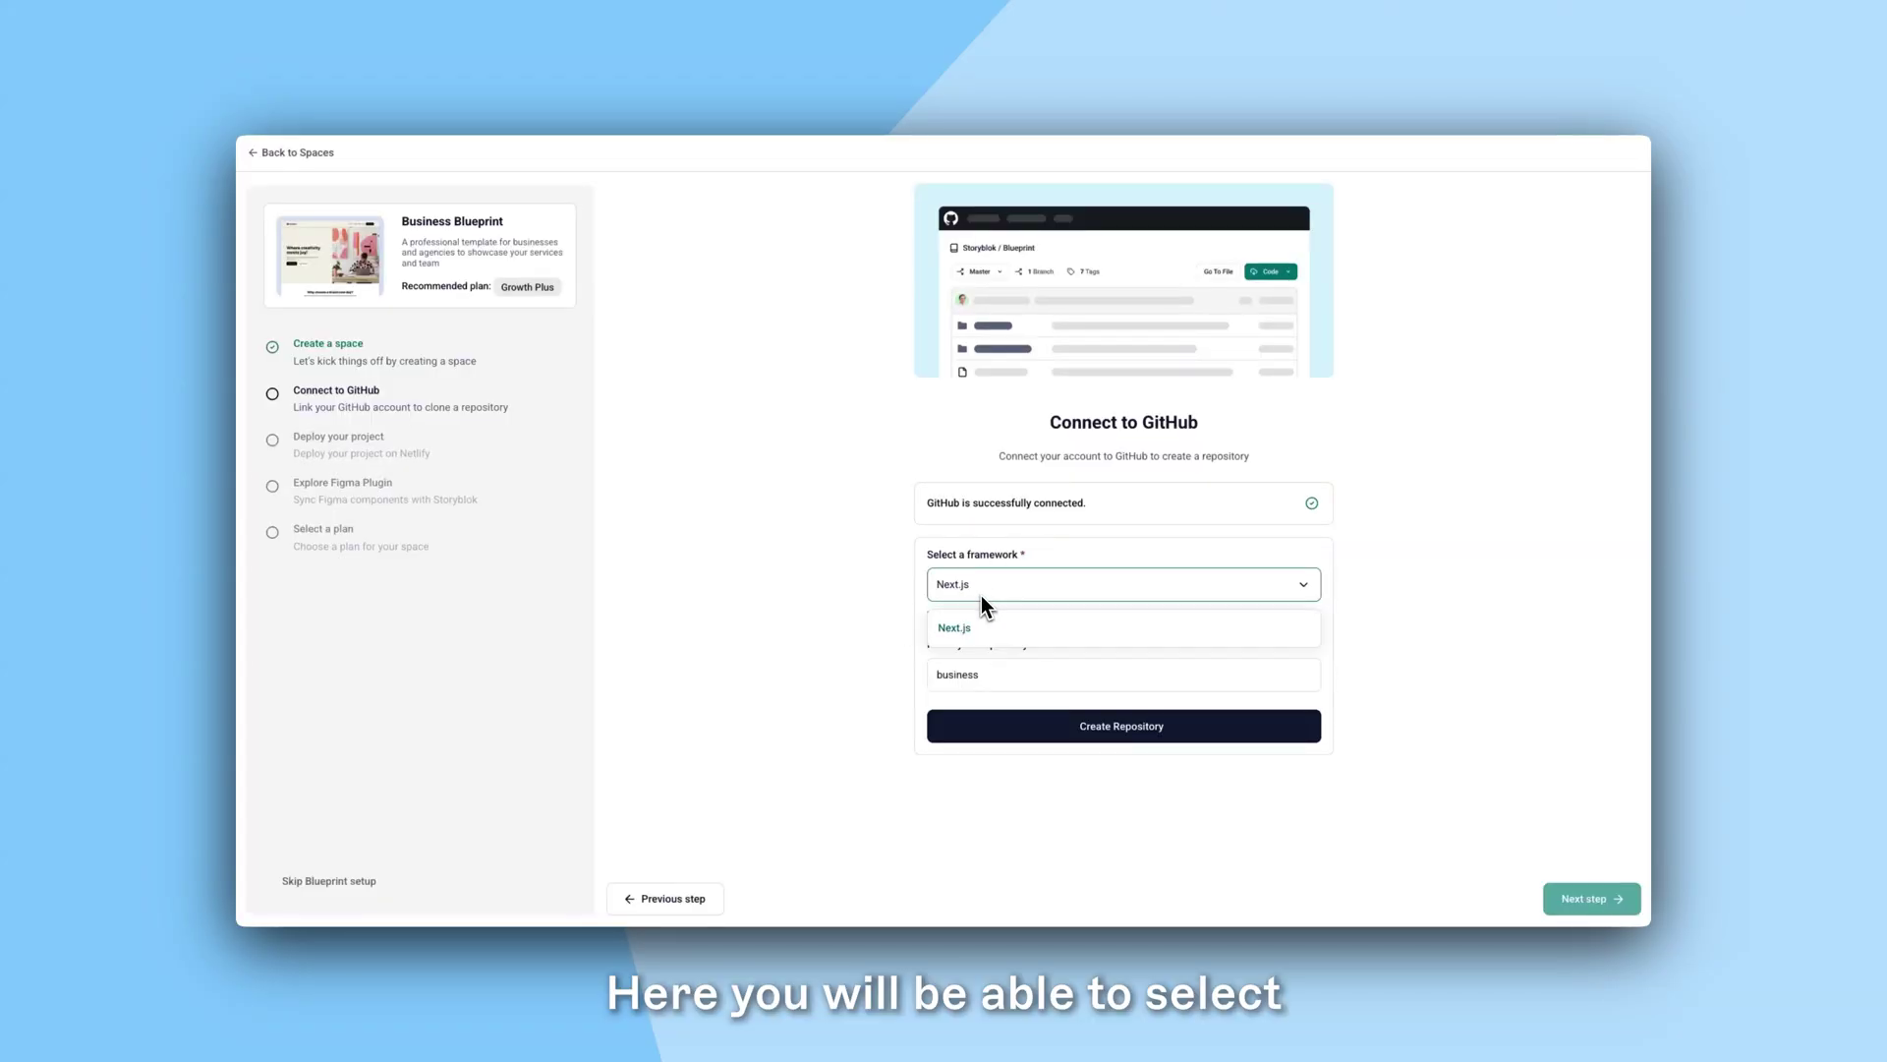
pyautogui.click(910, 613)
pyautogui.moveTo(986, 679); pyautogui.dragTo(932, 678)
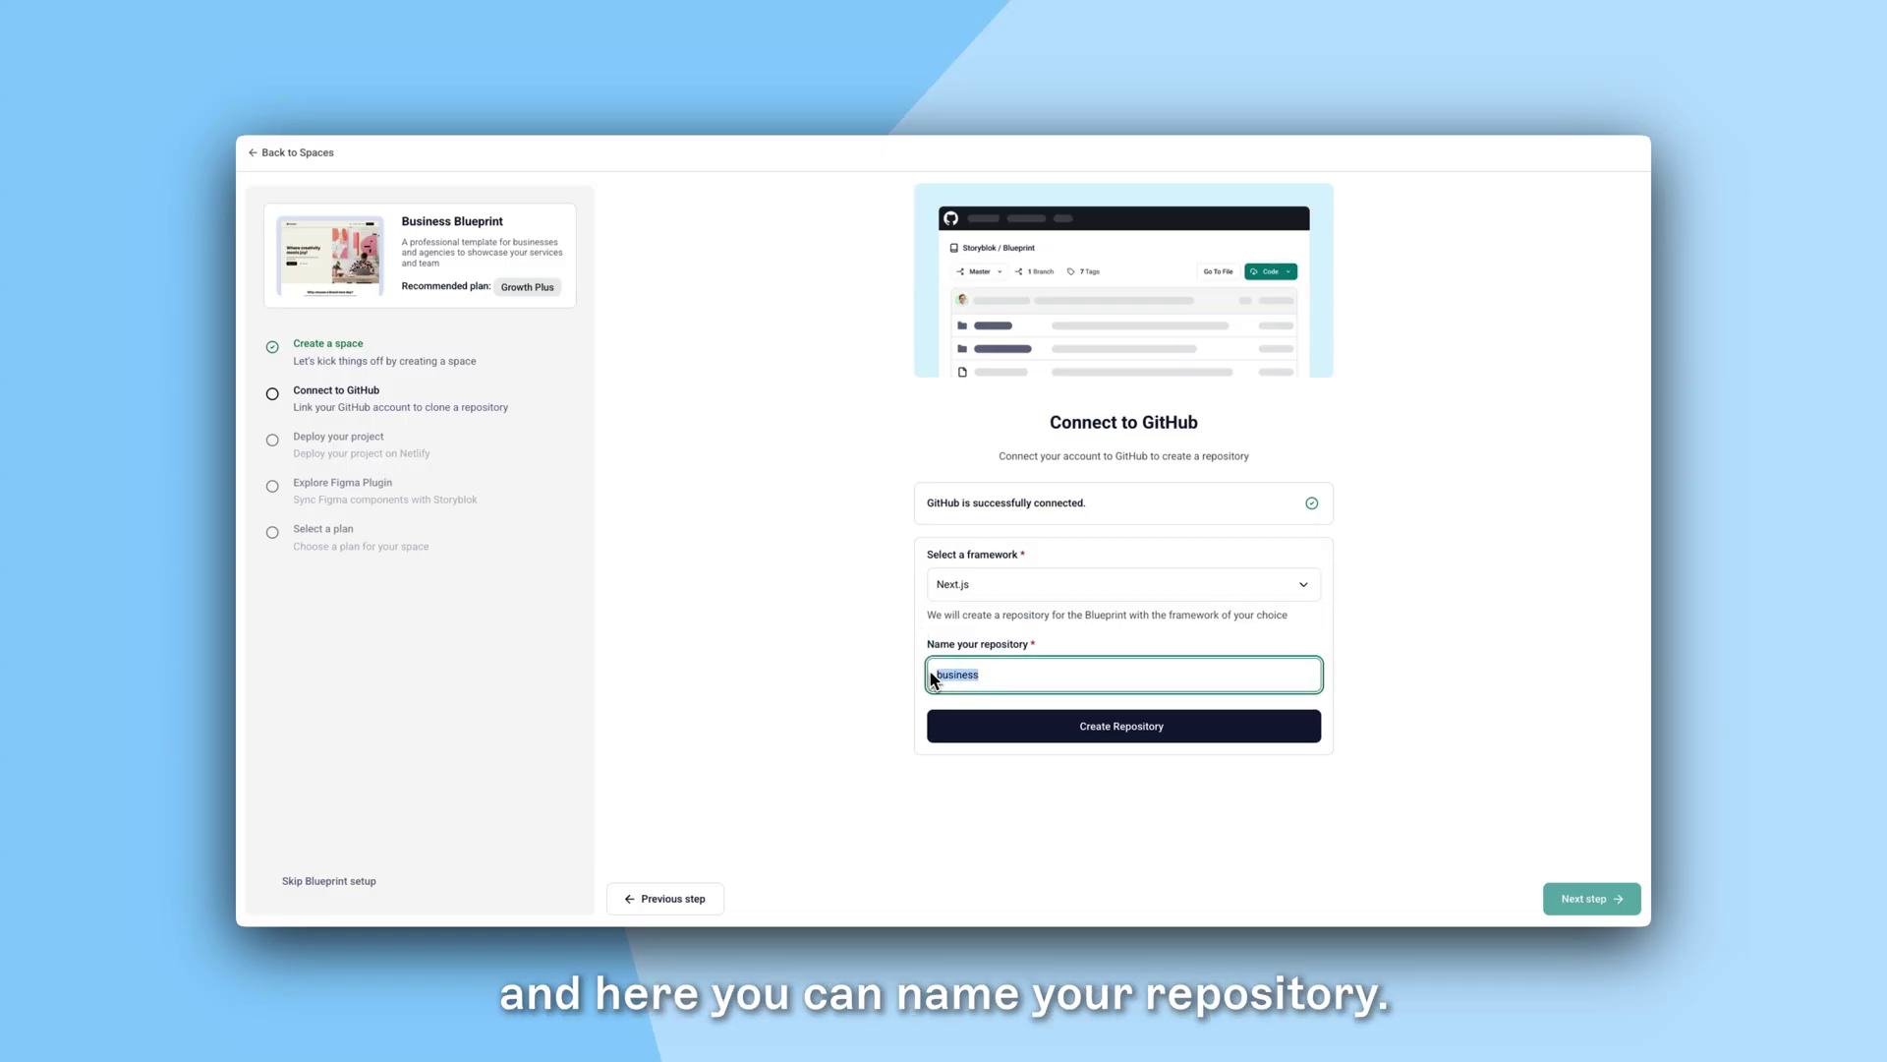
pyautogui.write('Blueprints Website')
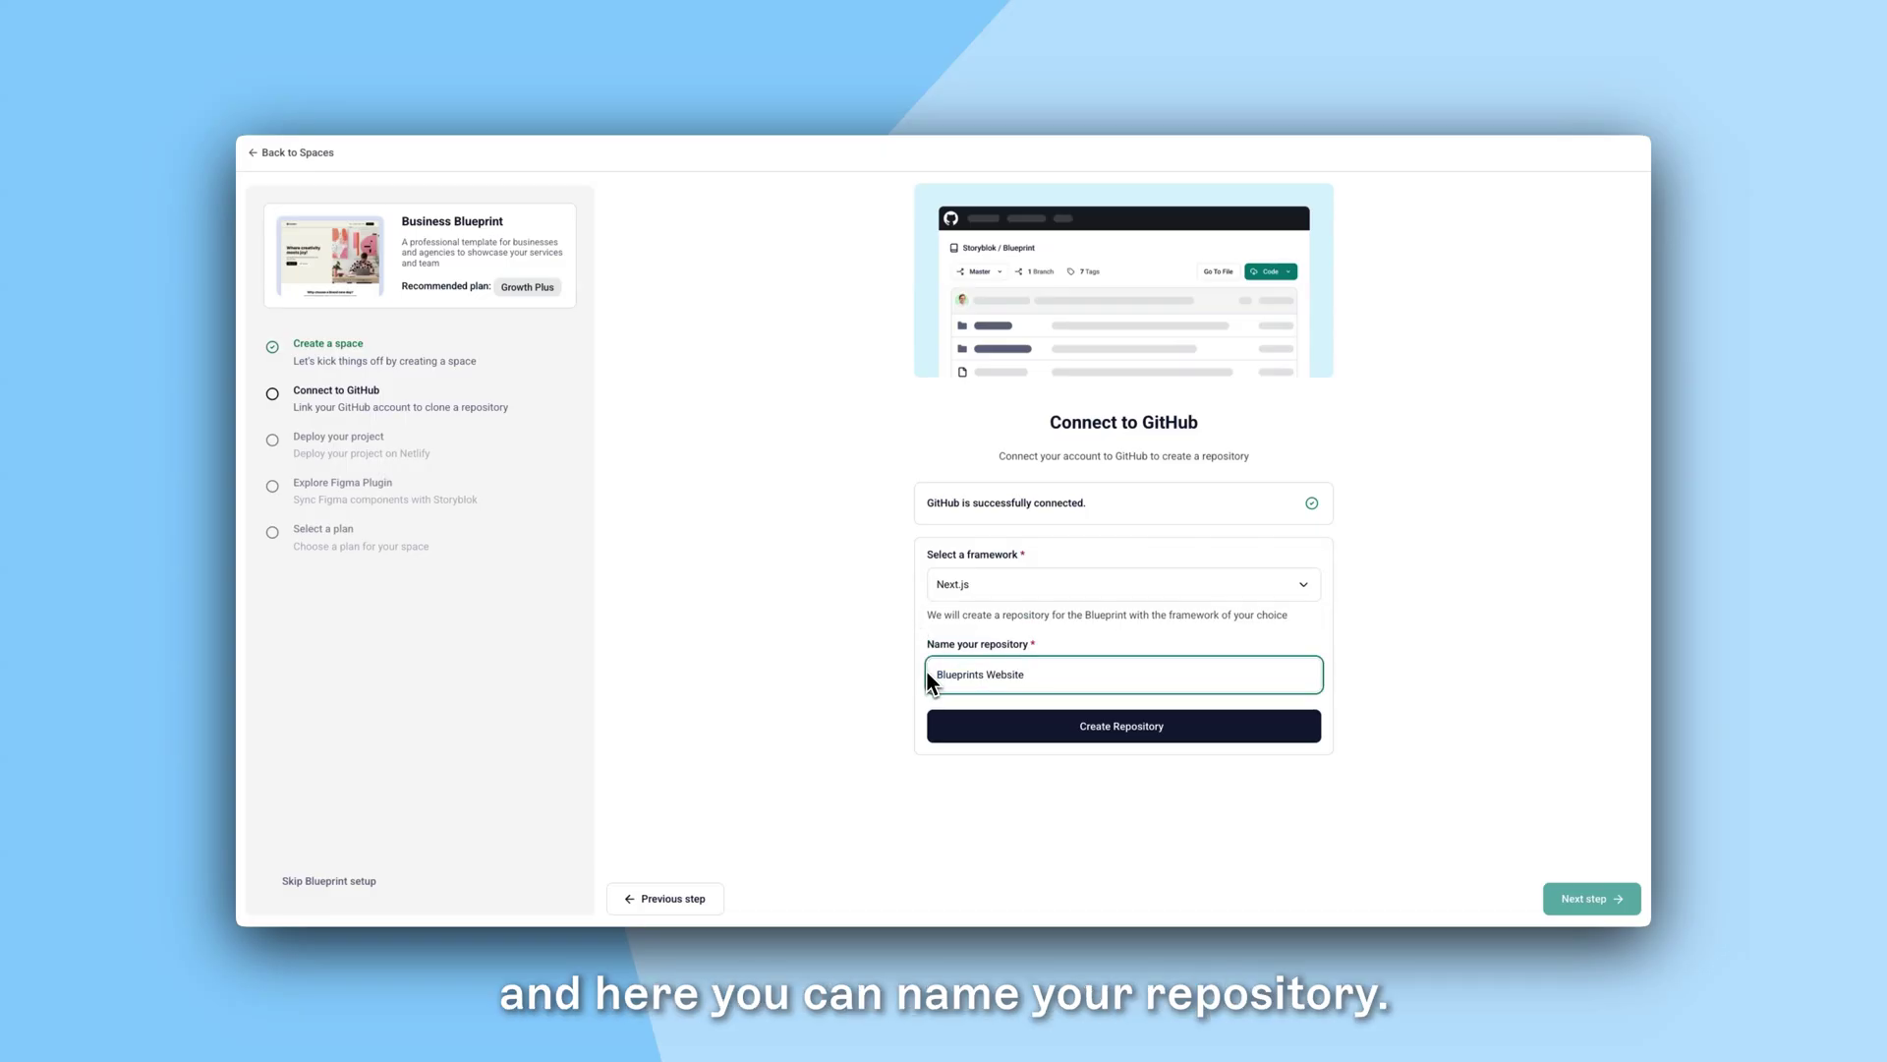
pyautogui.click(930, 688)
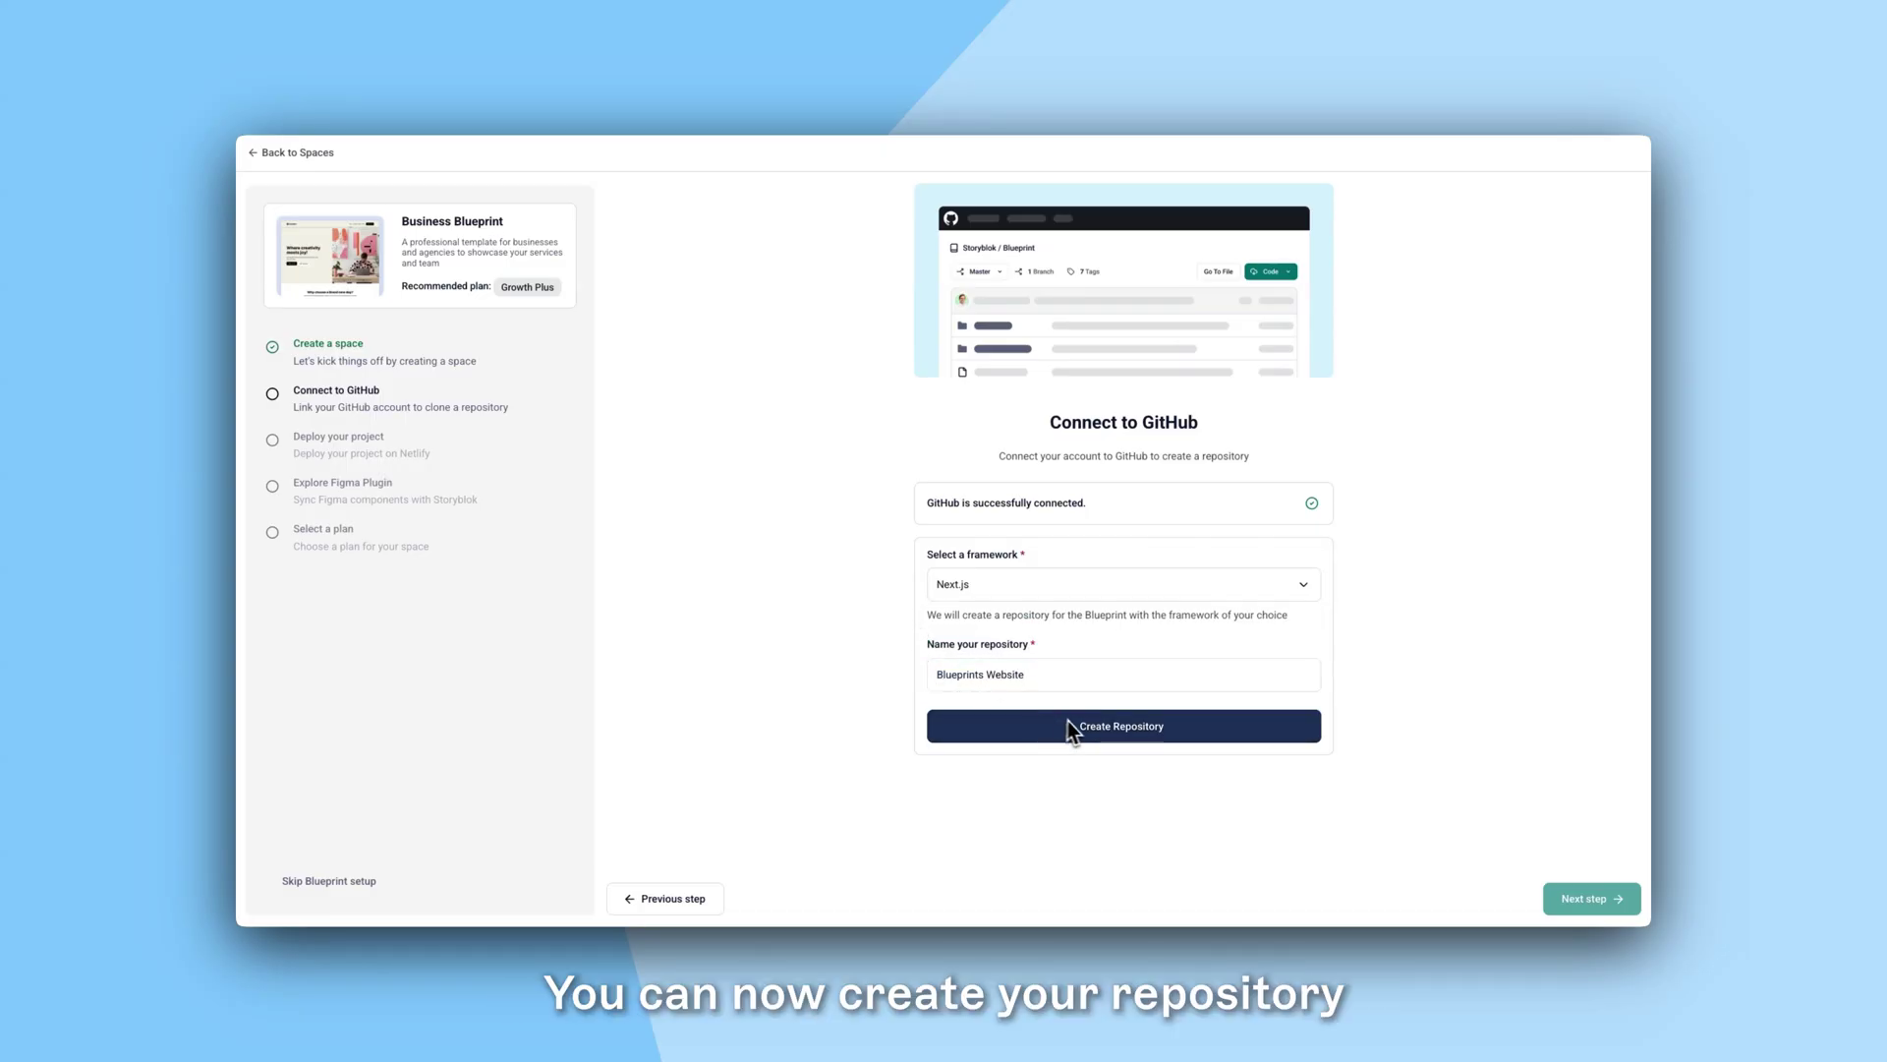
pyautogui.click(1113, 728)
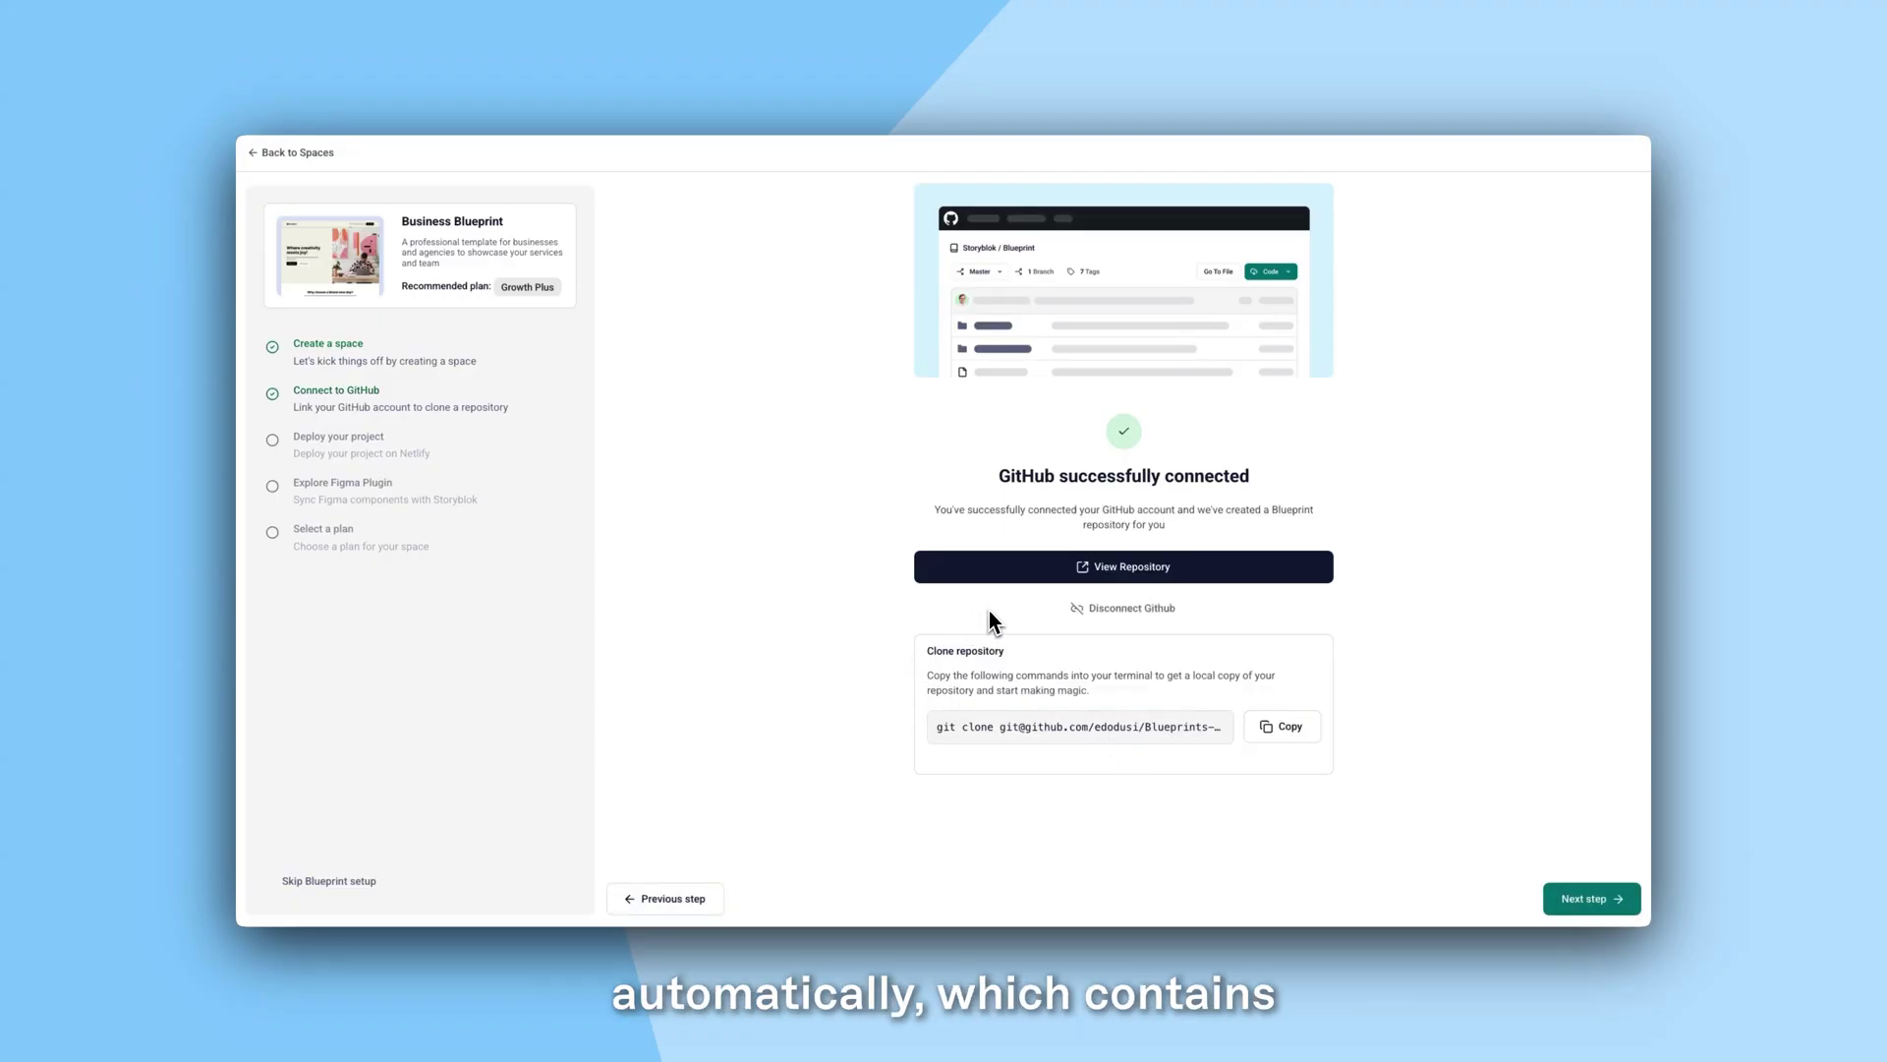
# Step: Check the new repository on GitHub, then advance to the deployment step
pyautogui.click(1016, 575)
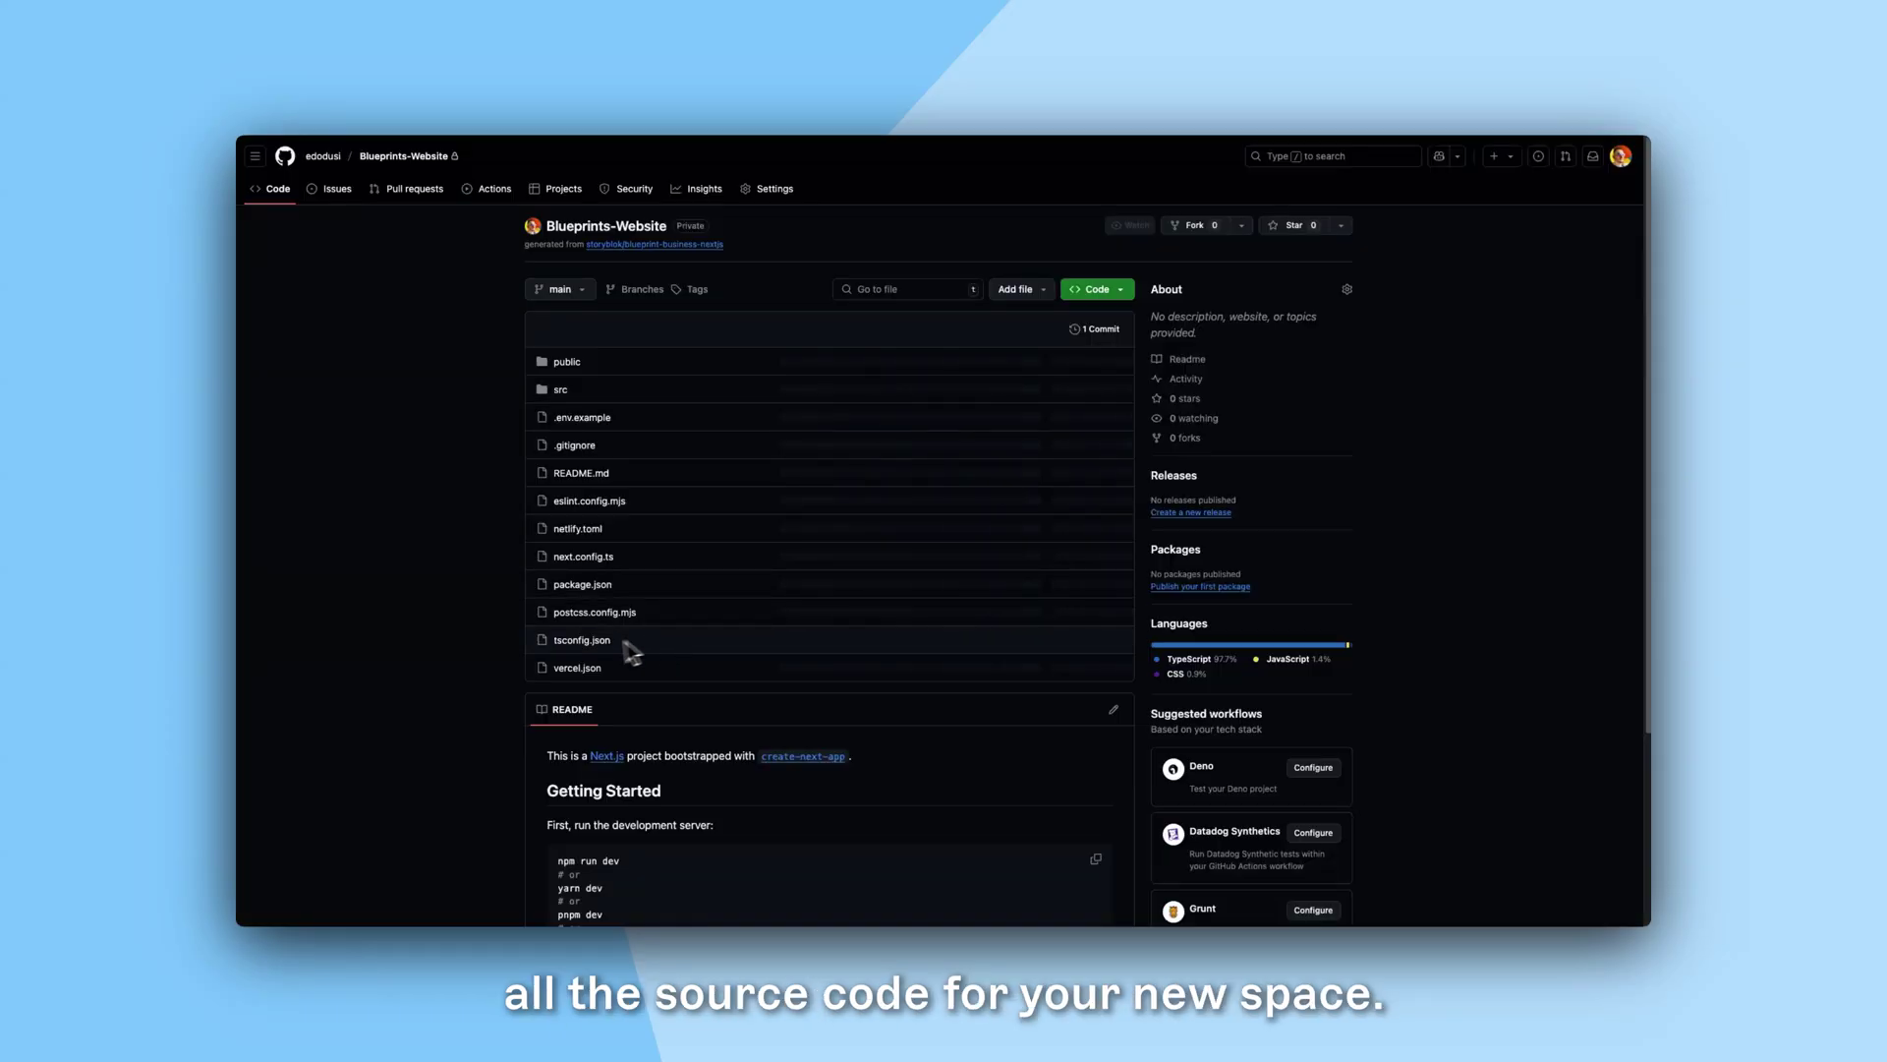
pyautogui.scroll(-3, 462, 698)
pyautogui.scroll(2, 462, 698)
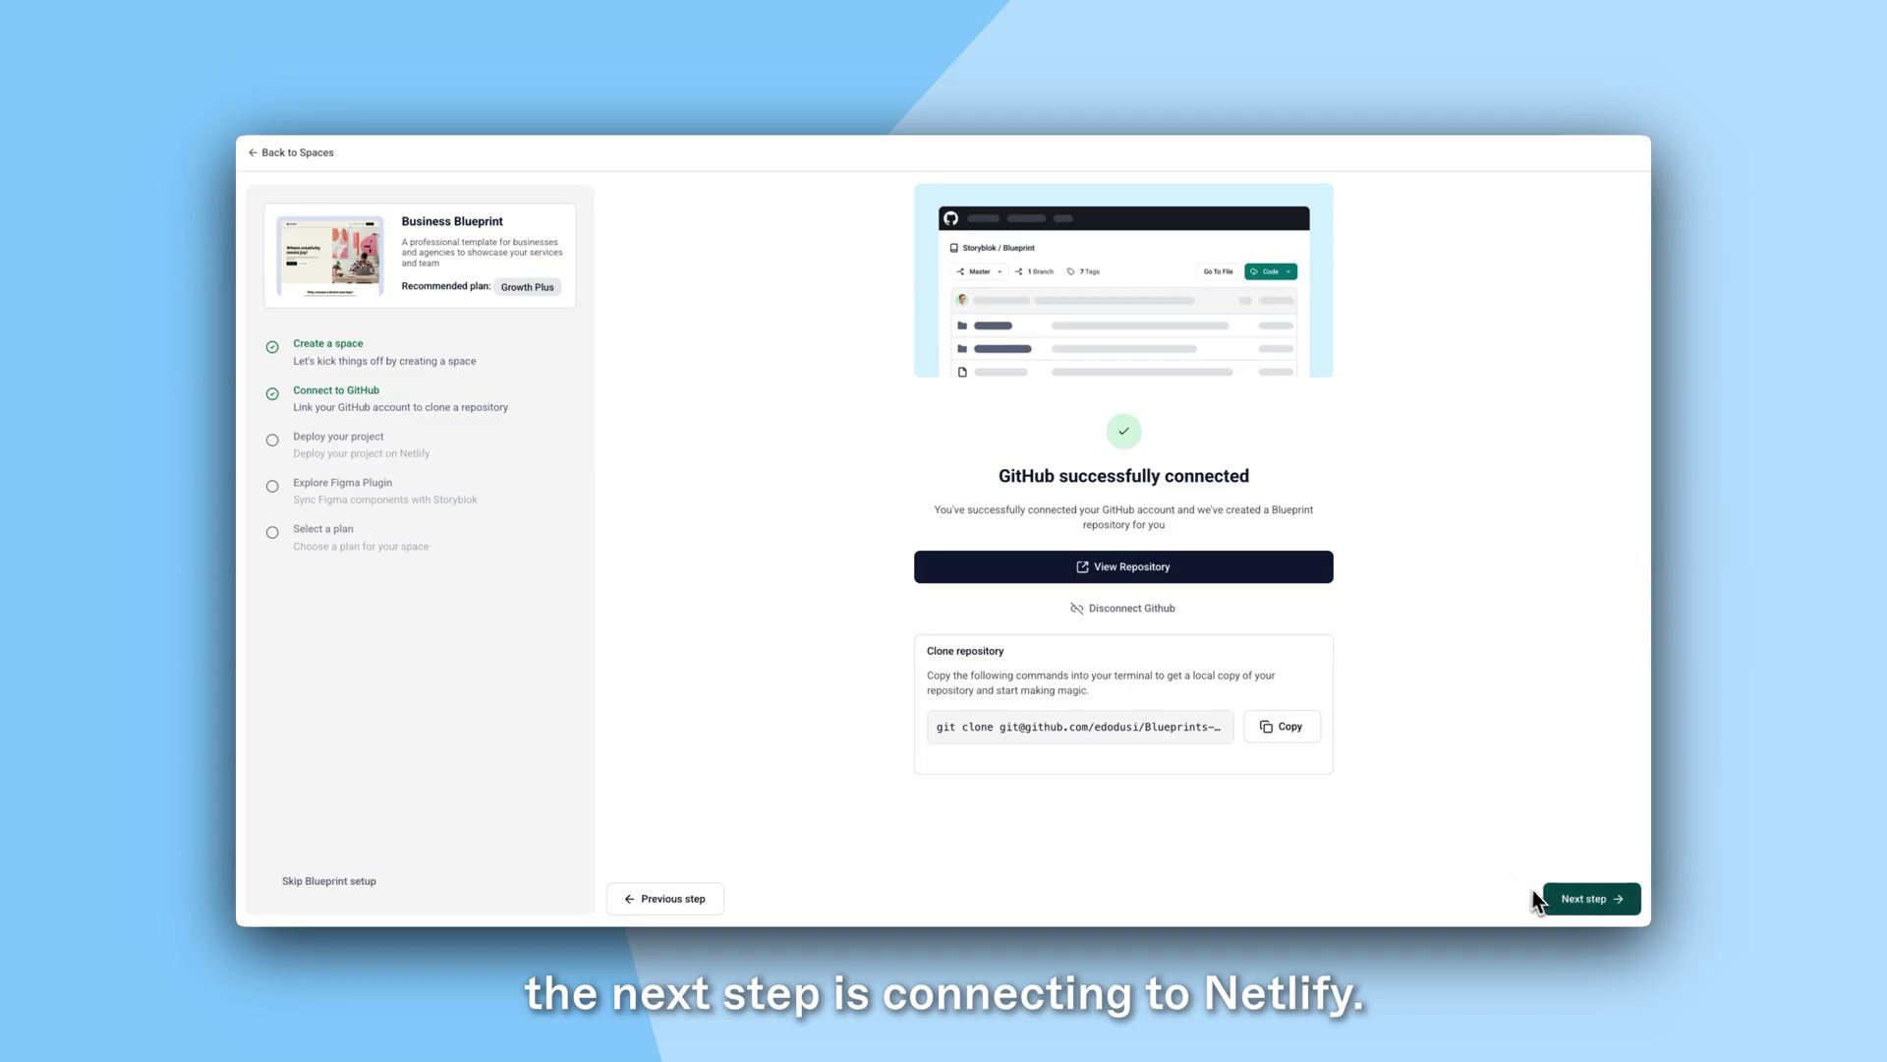
pyautogui.click(1557, 897)
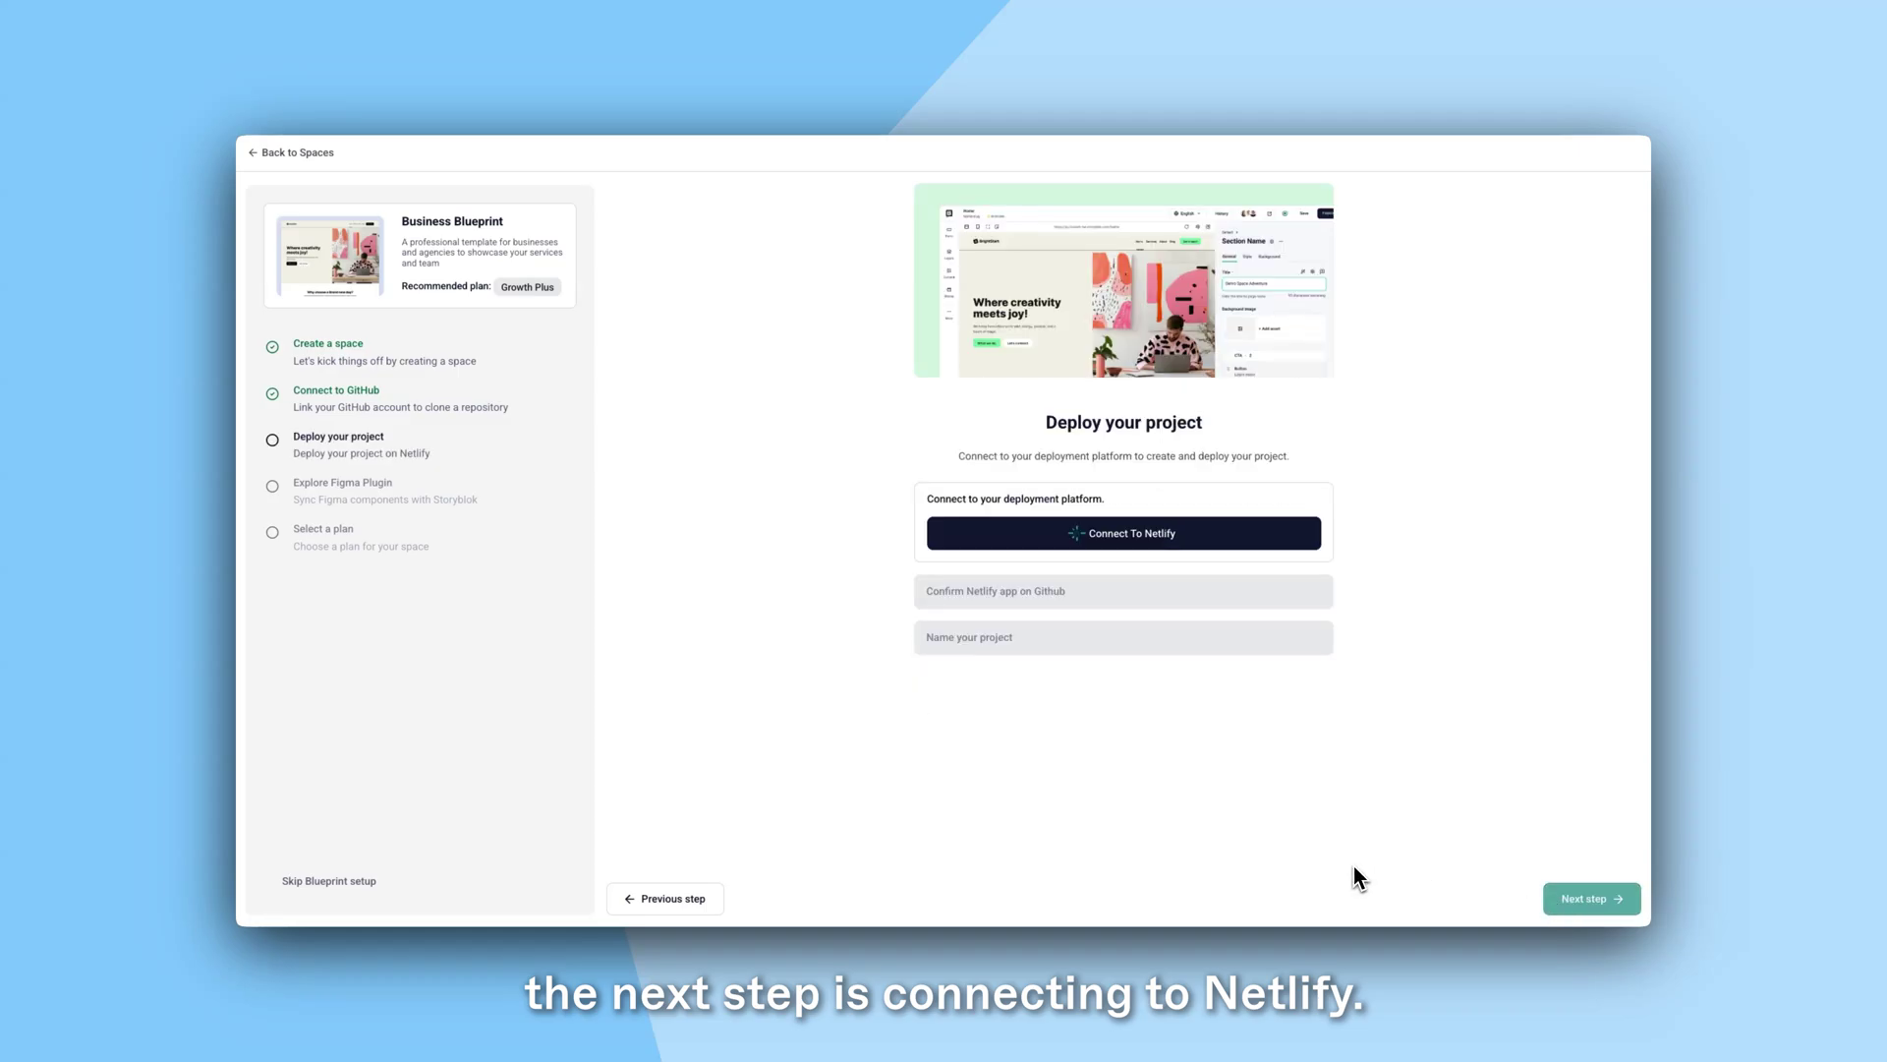
# Step: Authorize Netlify and create the 'Business Blueprint Showcase' site
pyautogui.click(1164, 543)
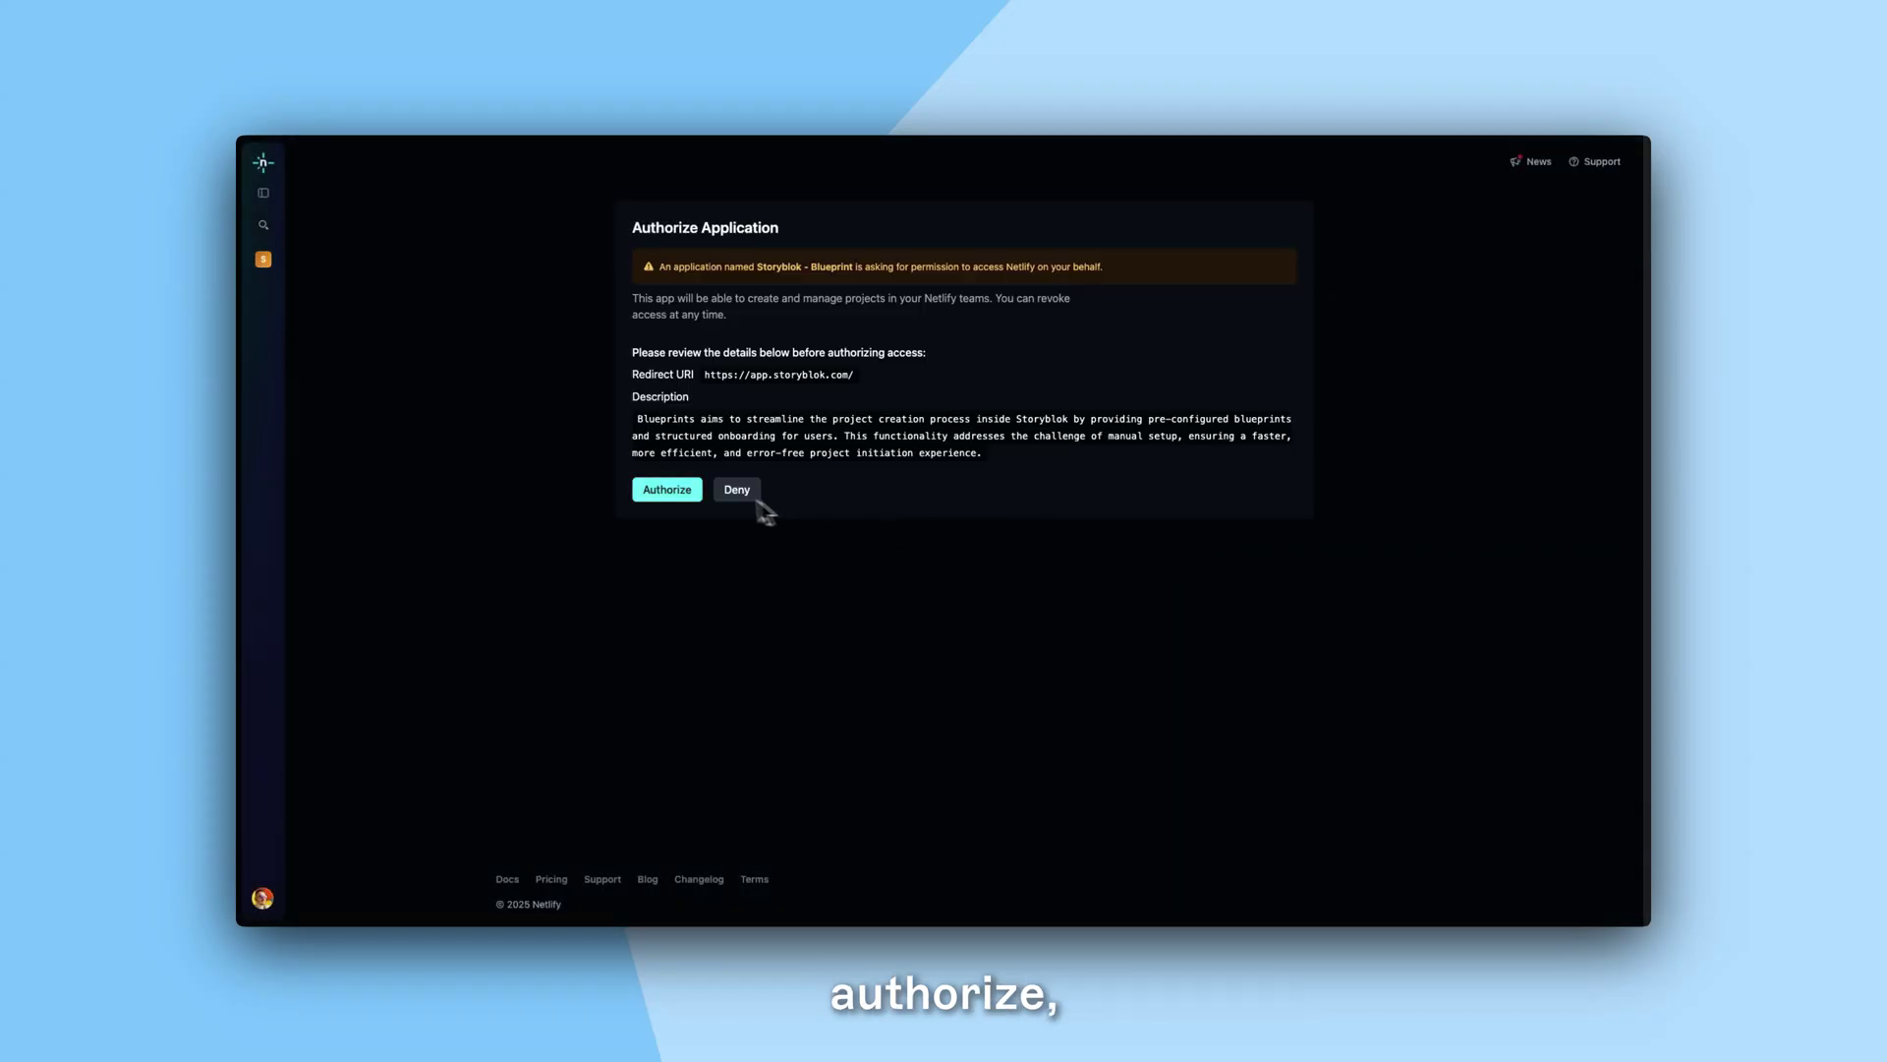
pyautogui.click(680, 489)
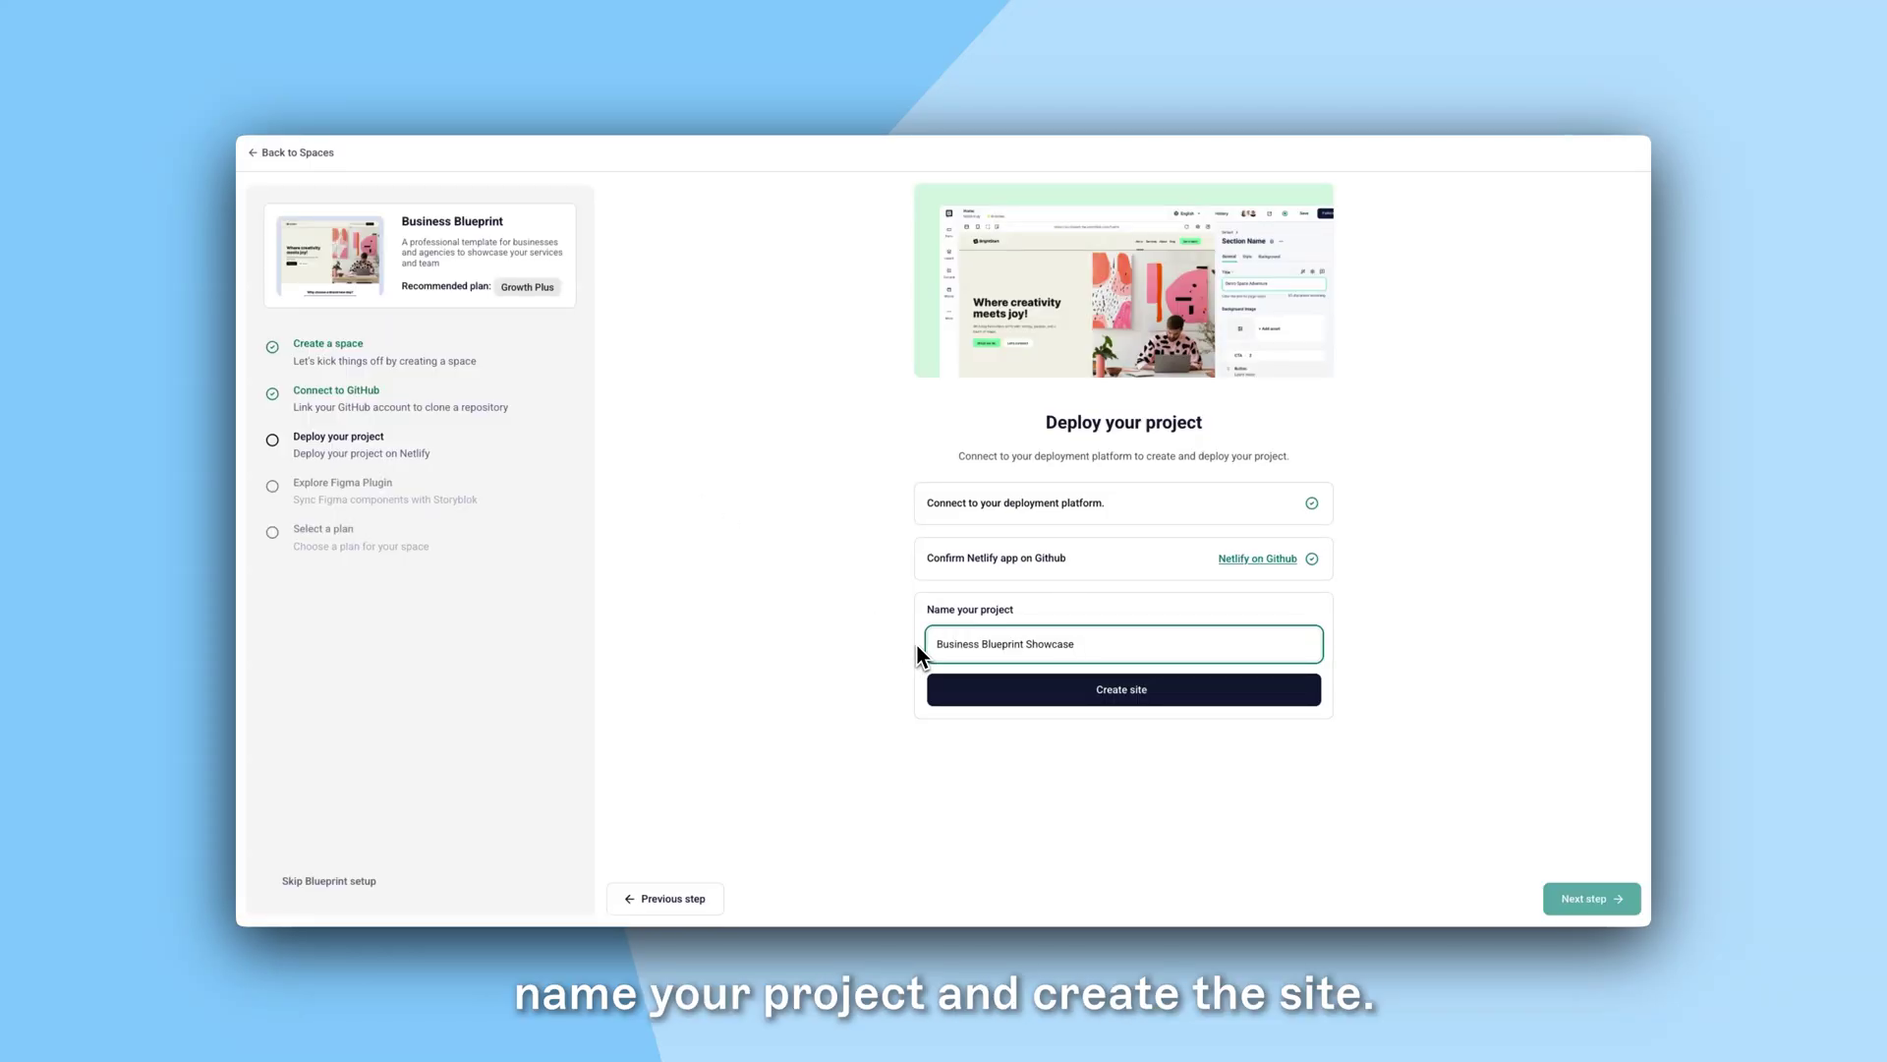
pyautogui.click(1022, 688)
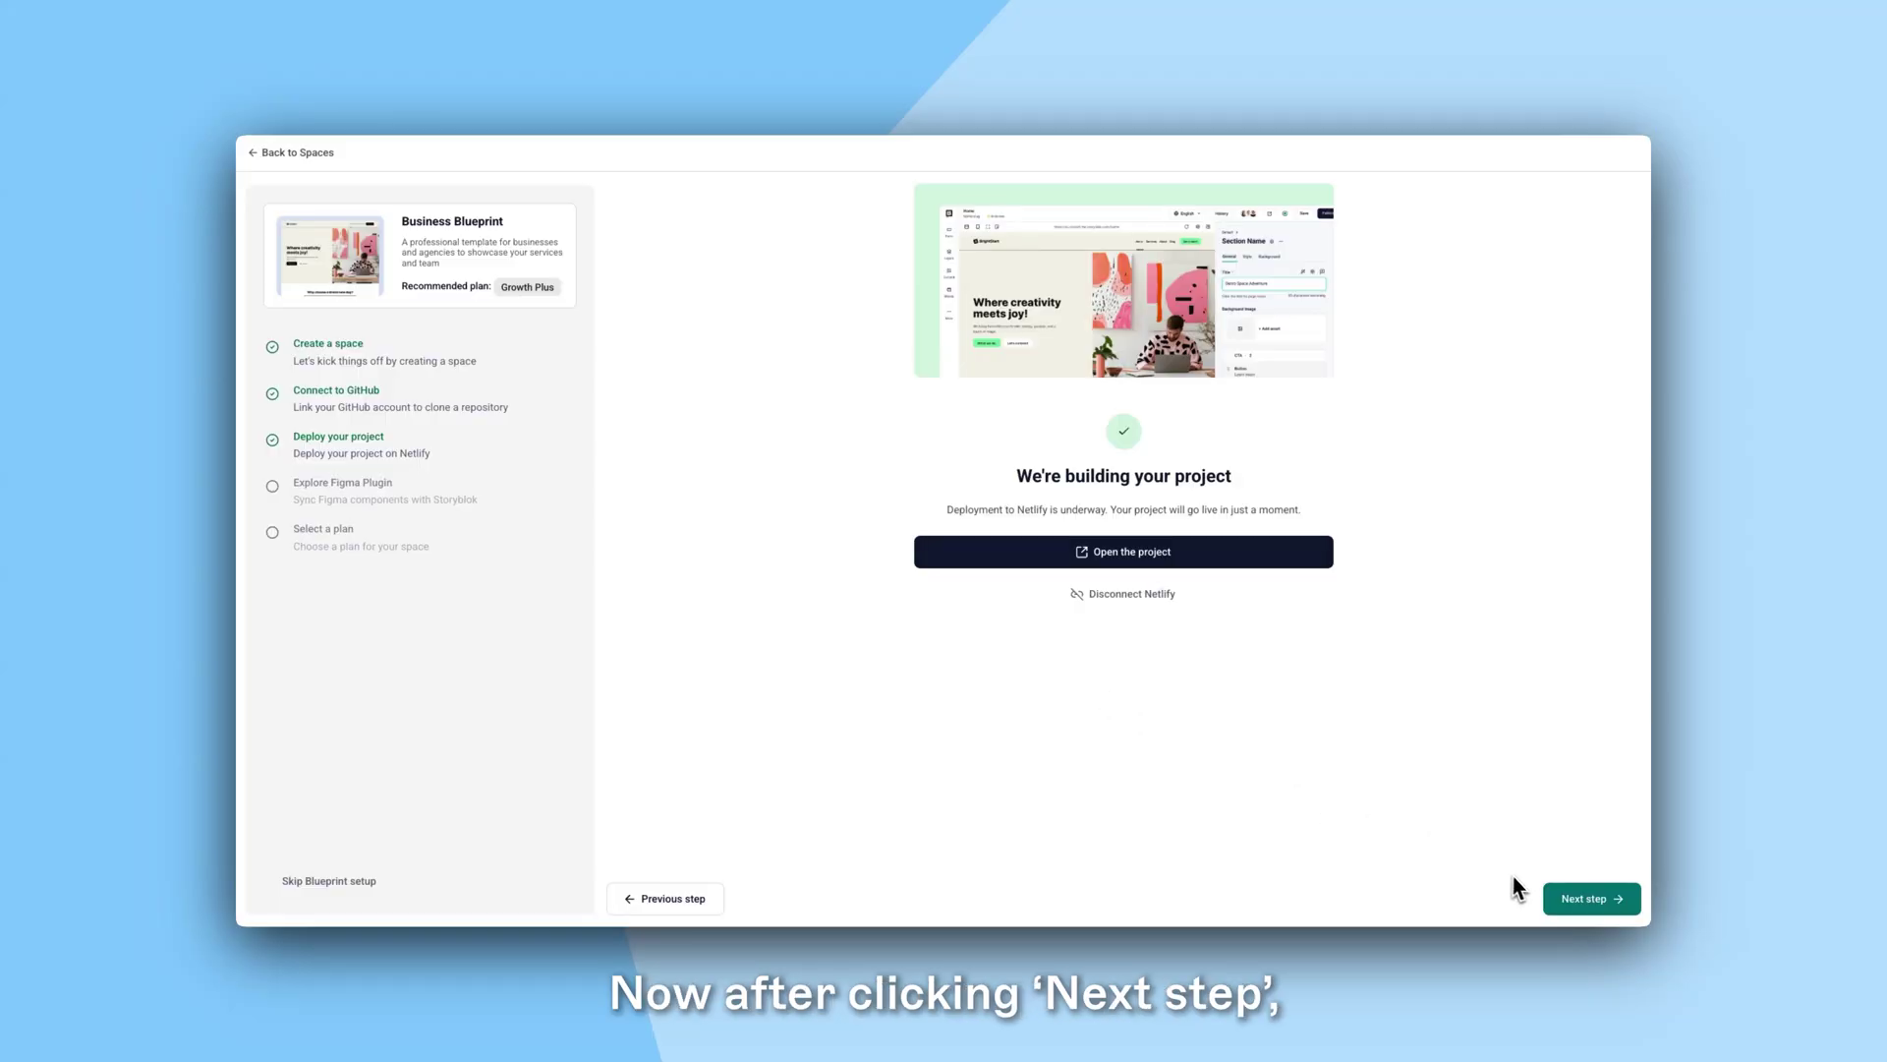
# Step: Skip past the deployment and Figma plugin steps and pick the free Starter plan
pyautogui.click(1561, 898)
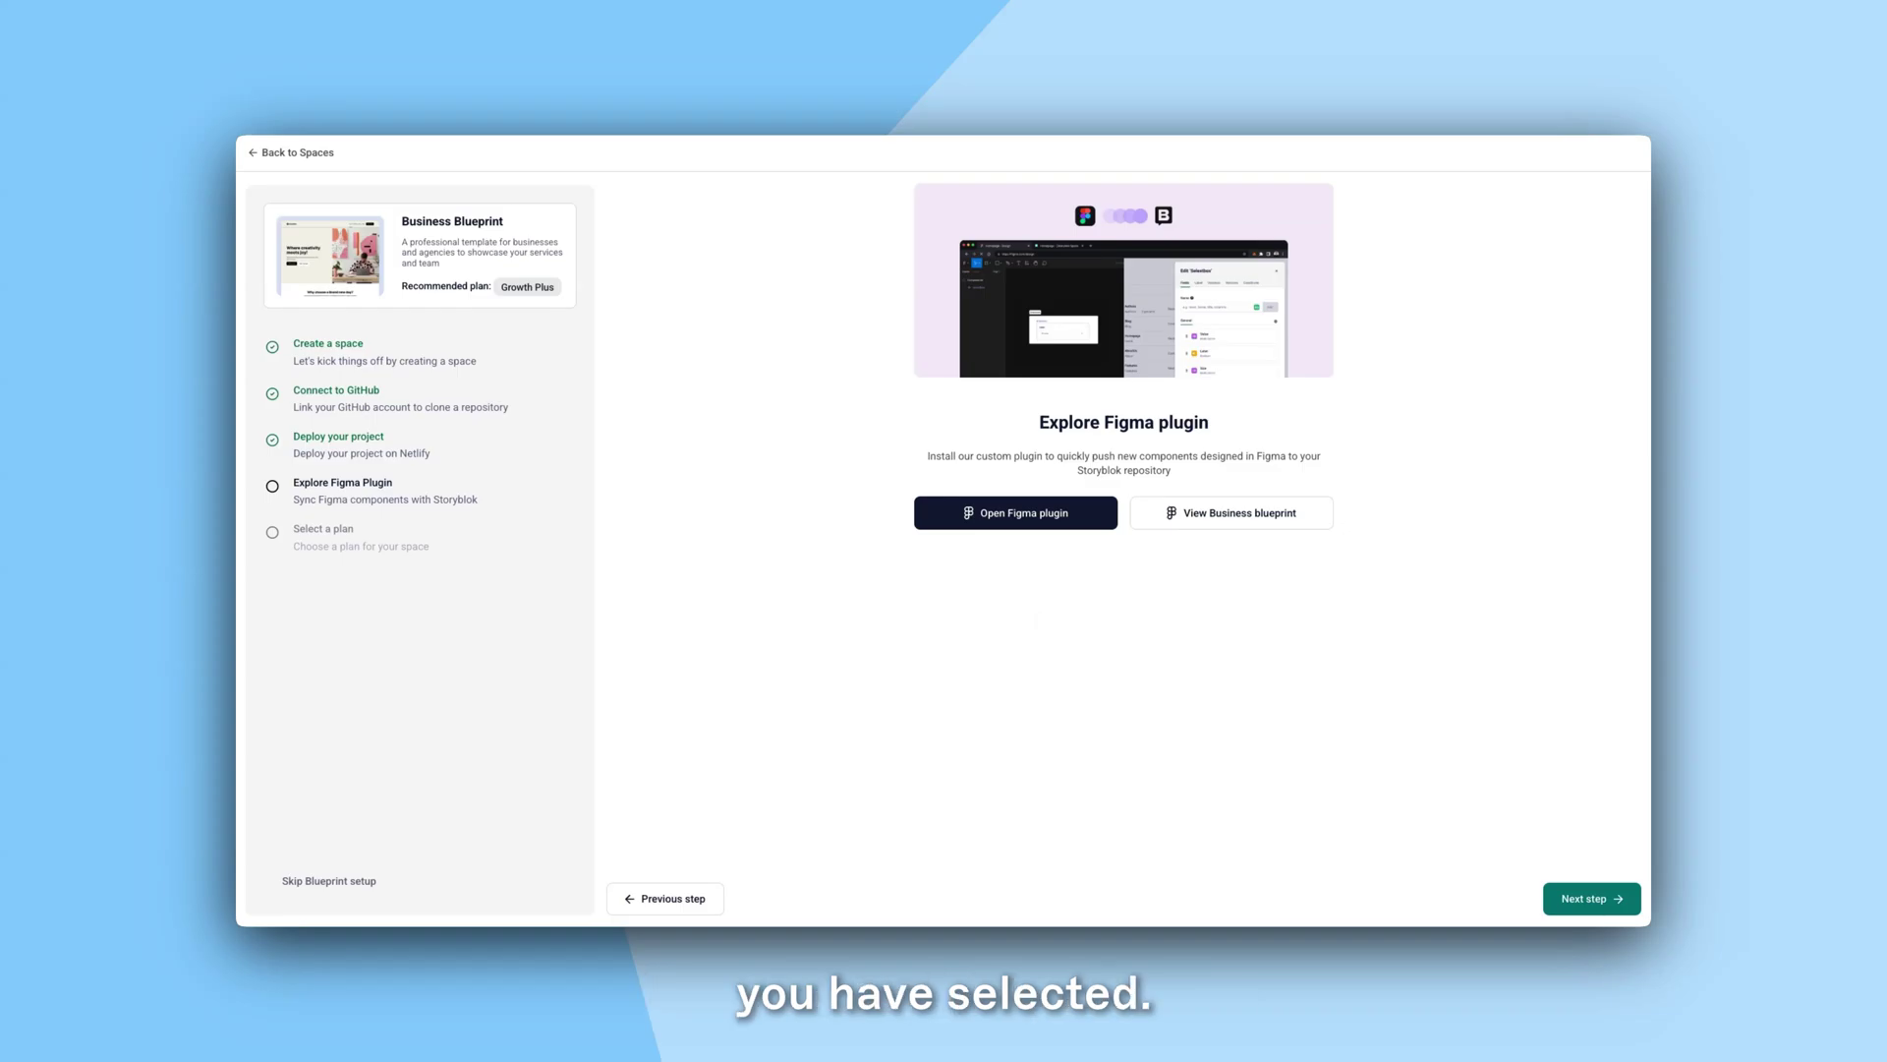
pyautogui.click(1555, 897)
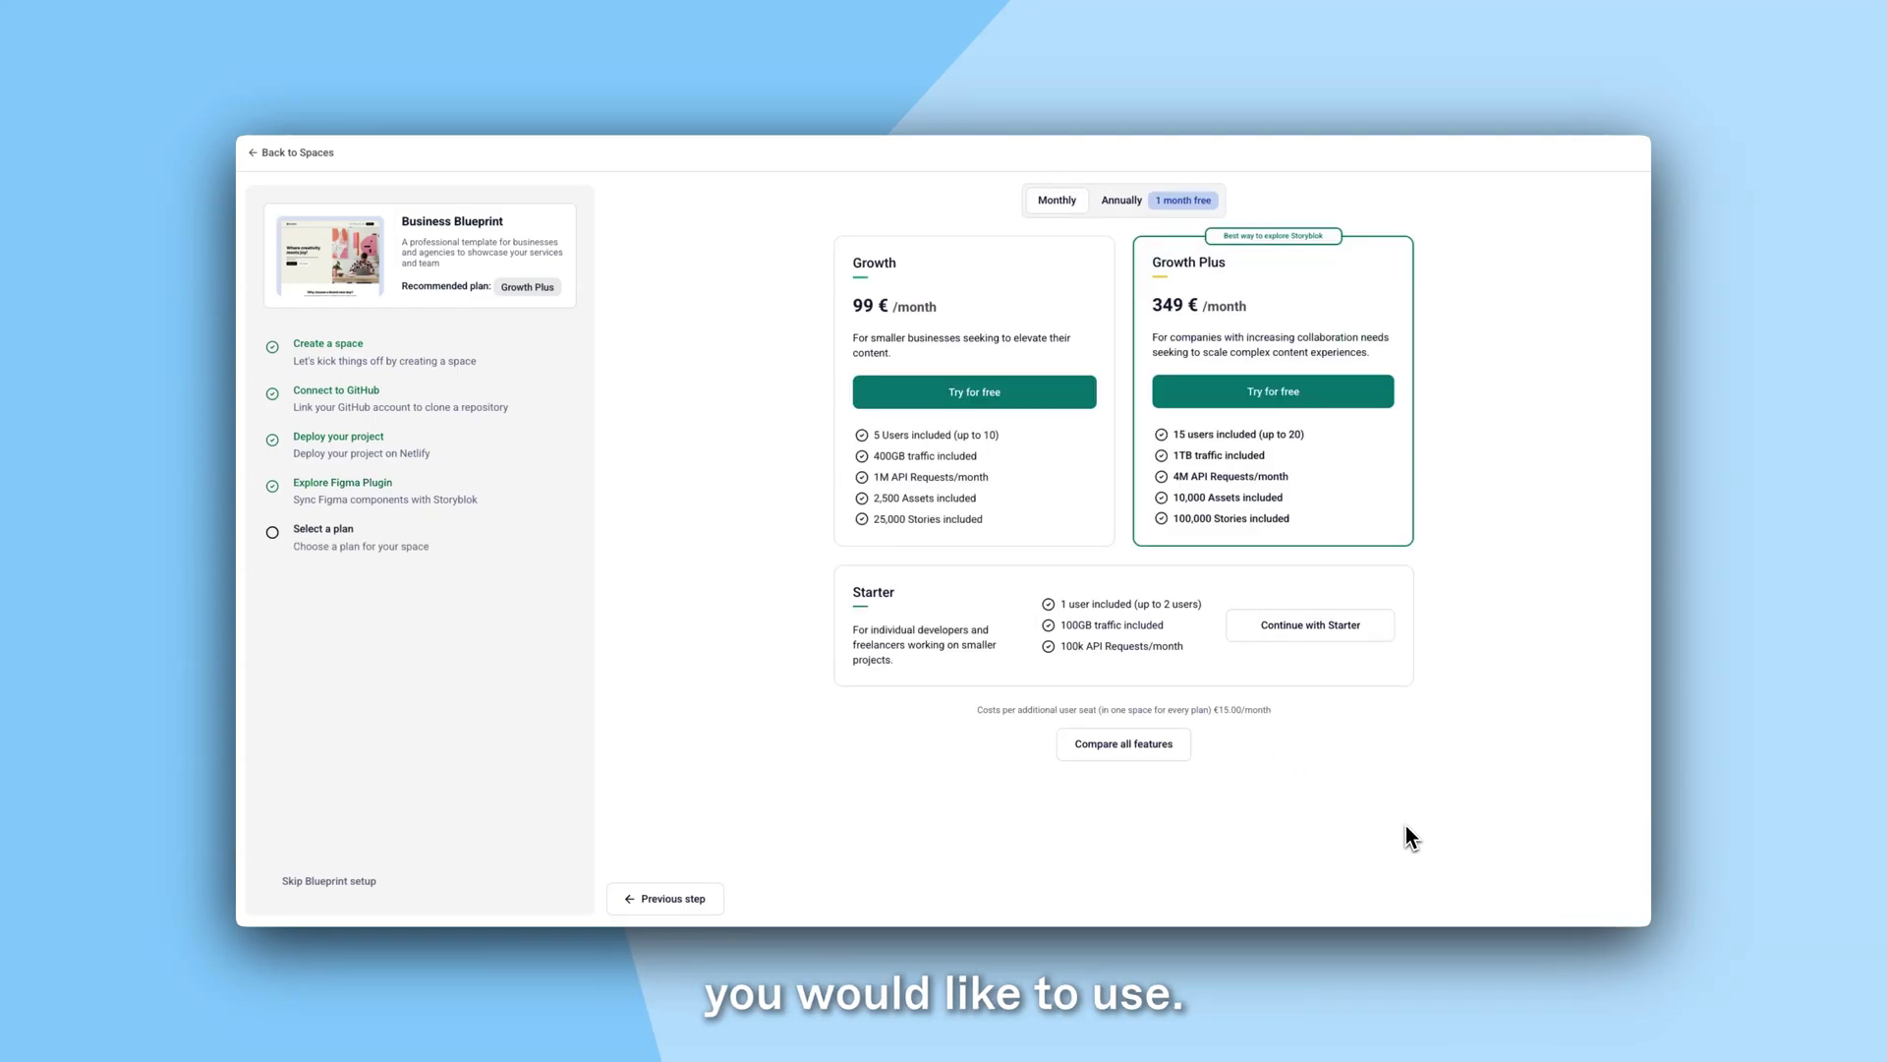
pyautogui.click(1319, 639)
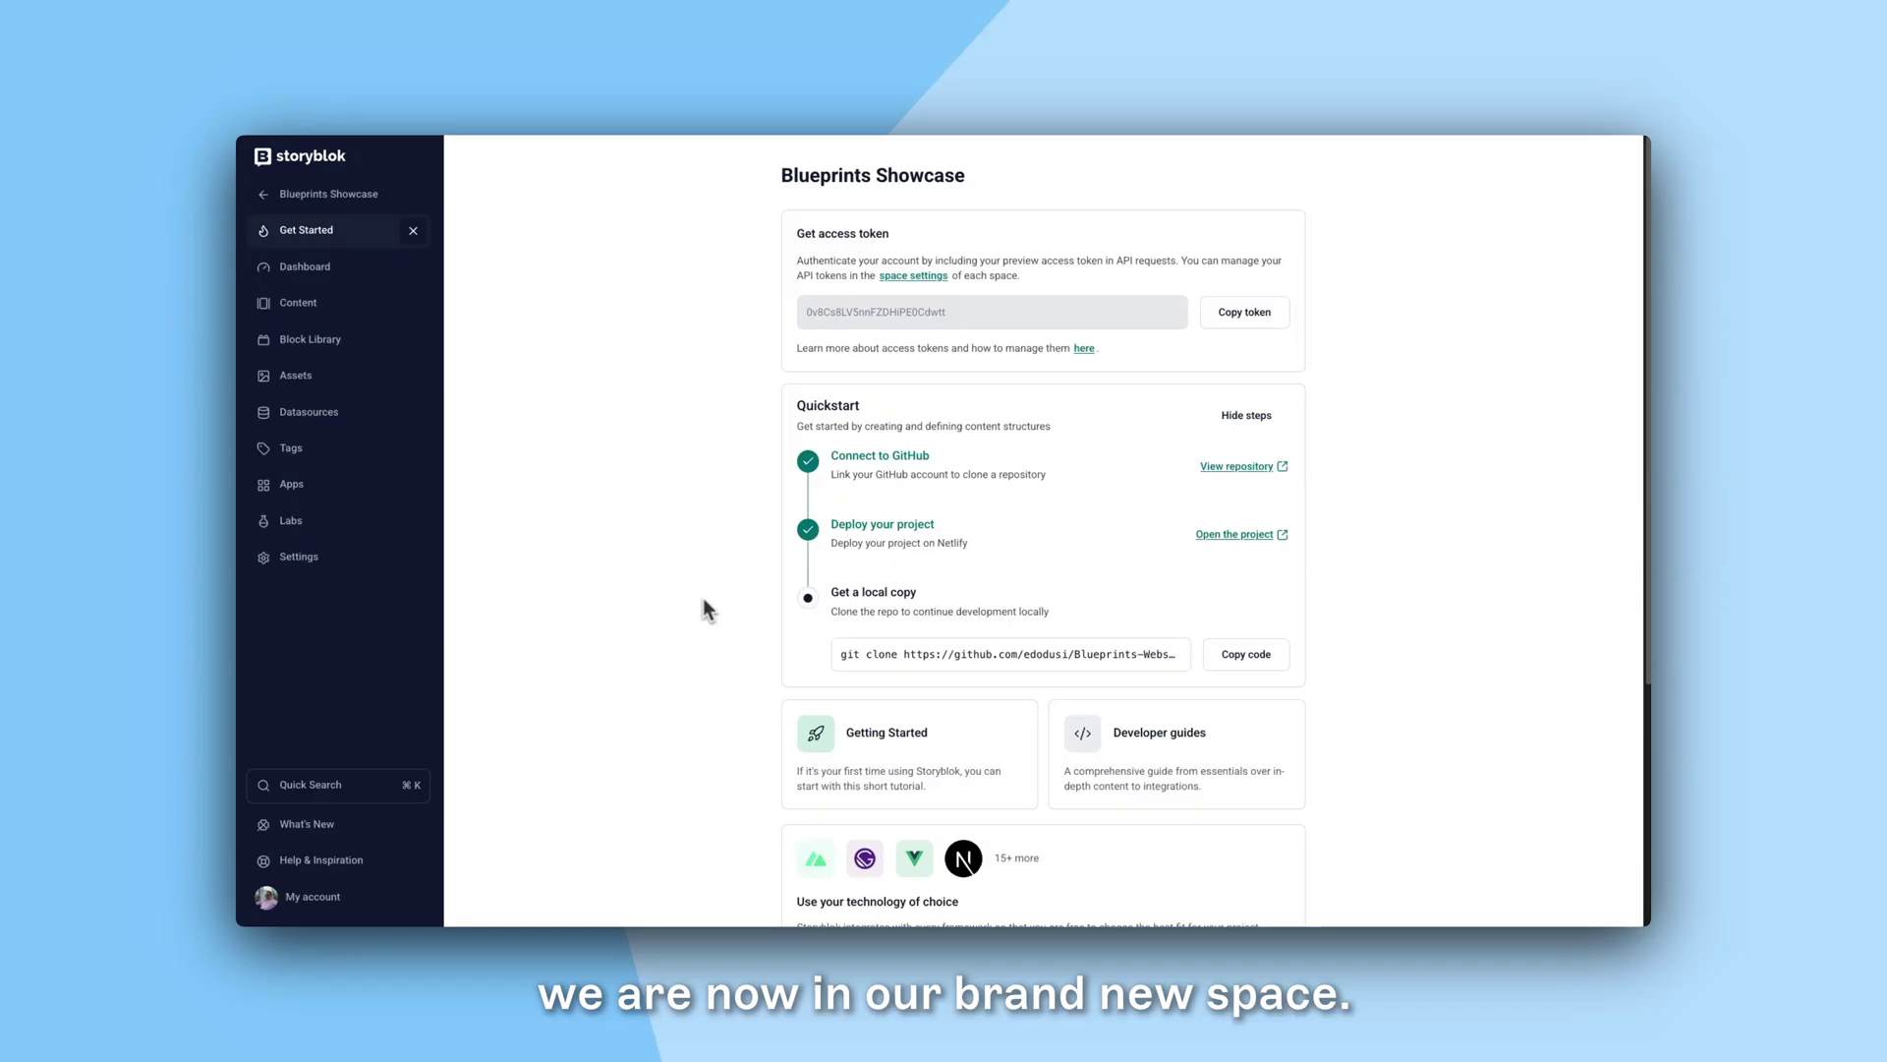
# Step: Browse the Pages folder, Block Library and Assets, then return to Content
pyautogui.click(334, 311)
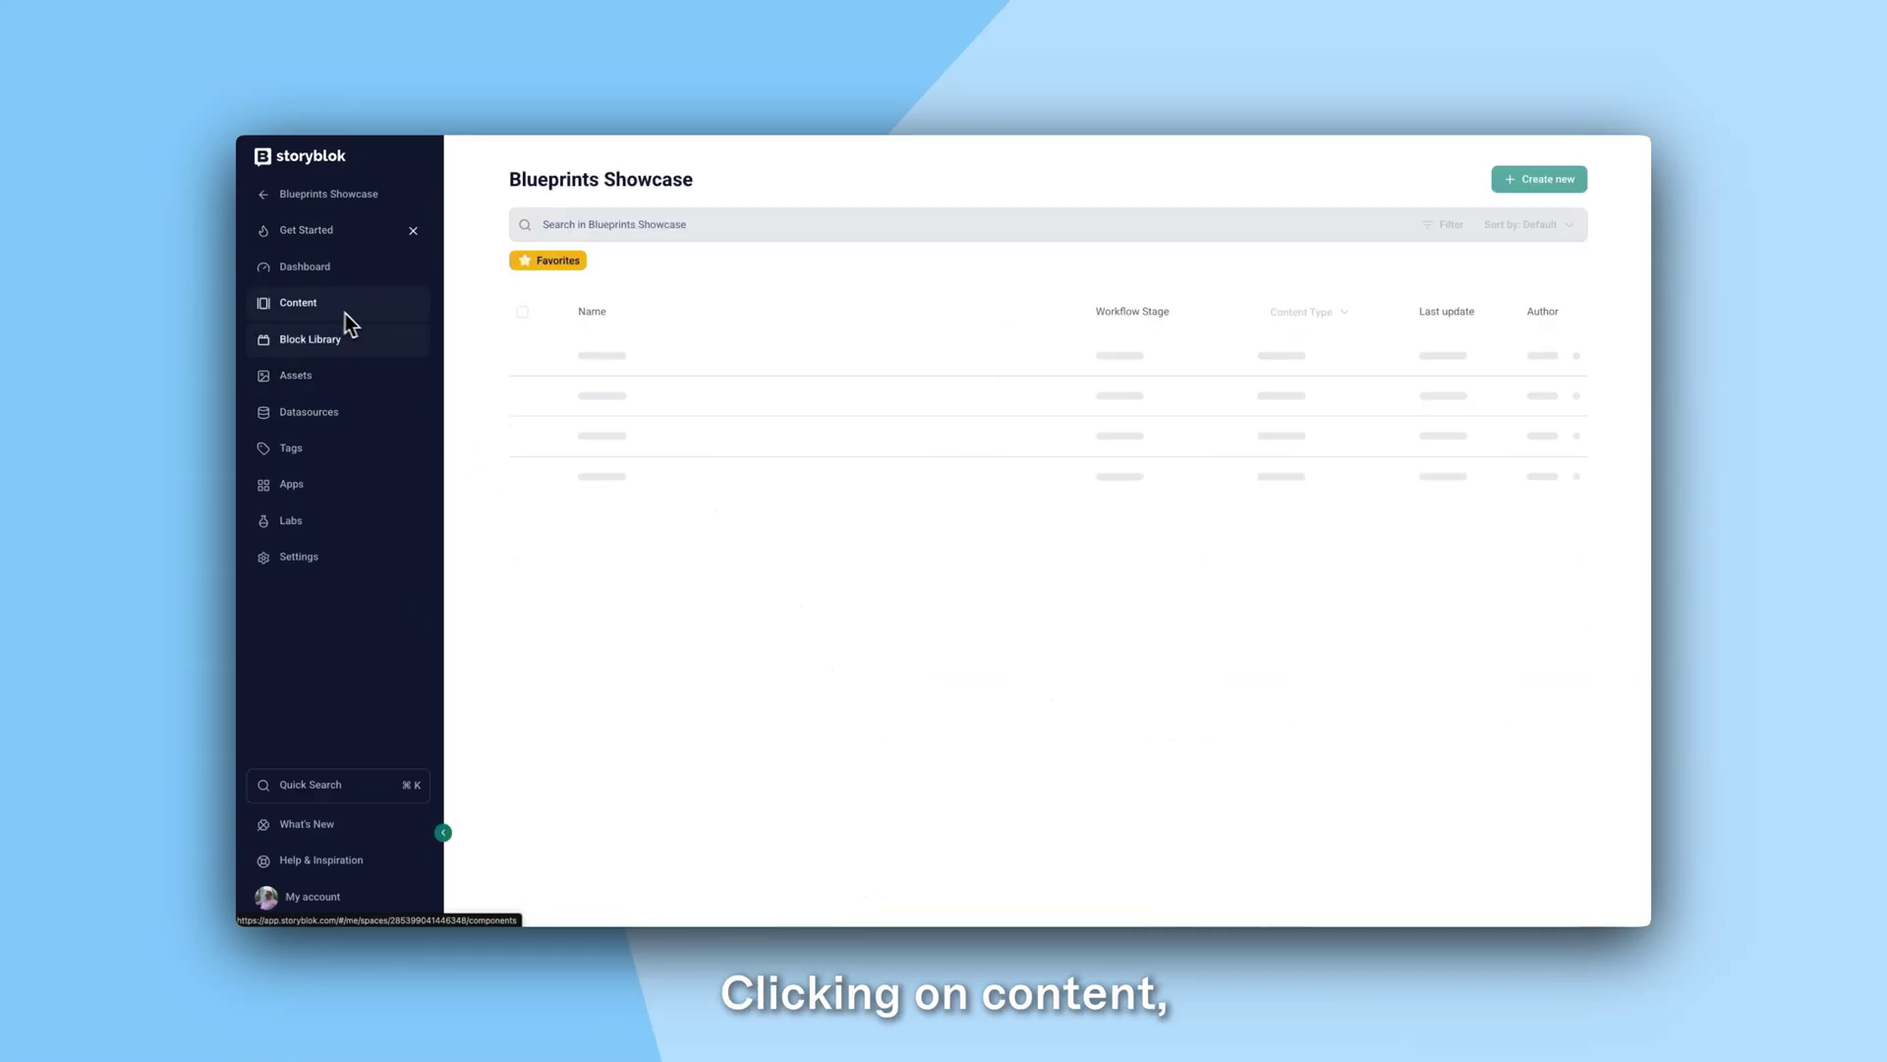
pyautogui.click(596, 377)
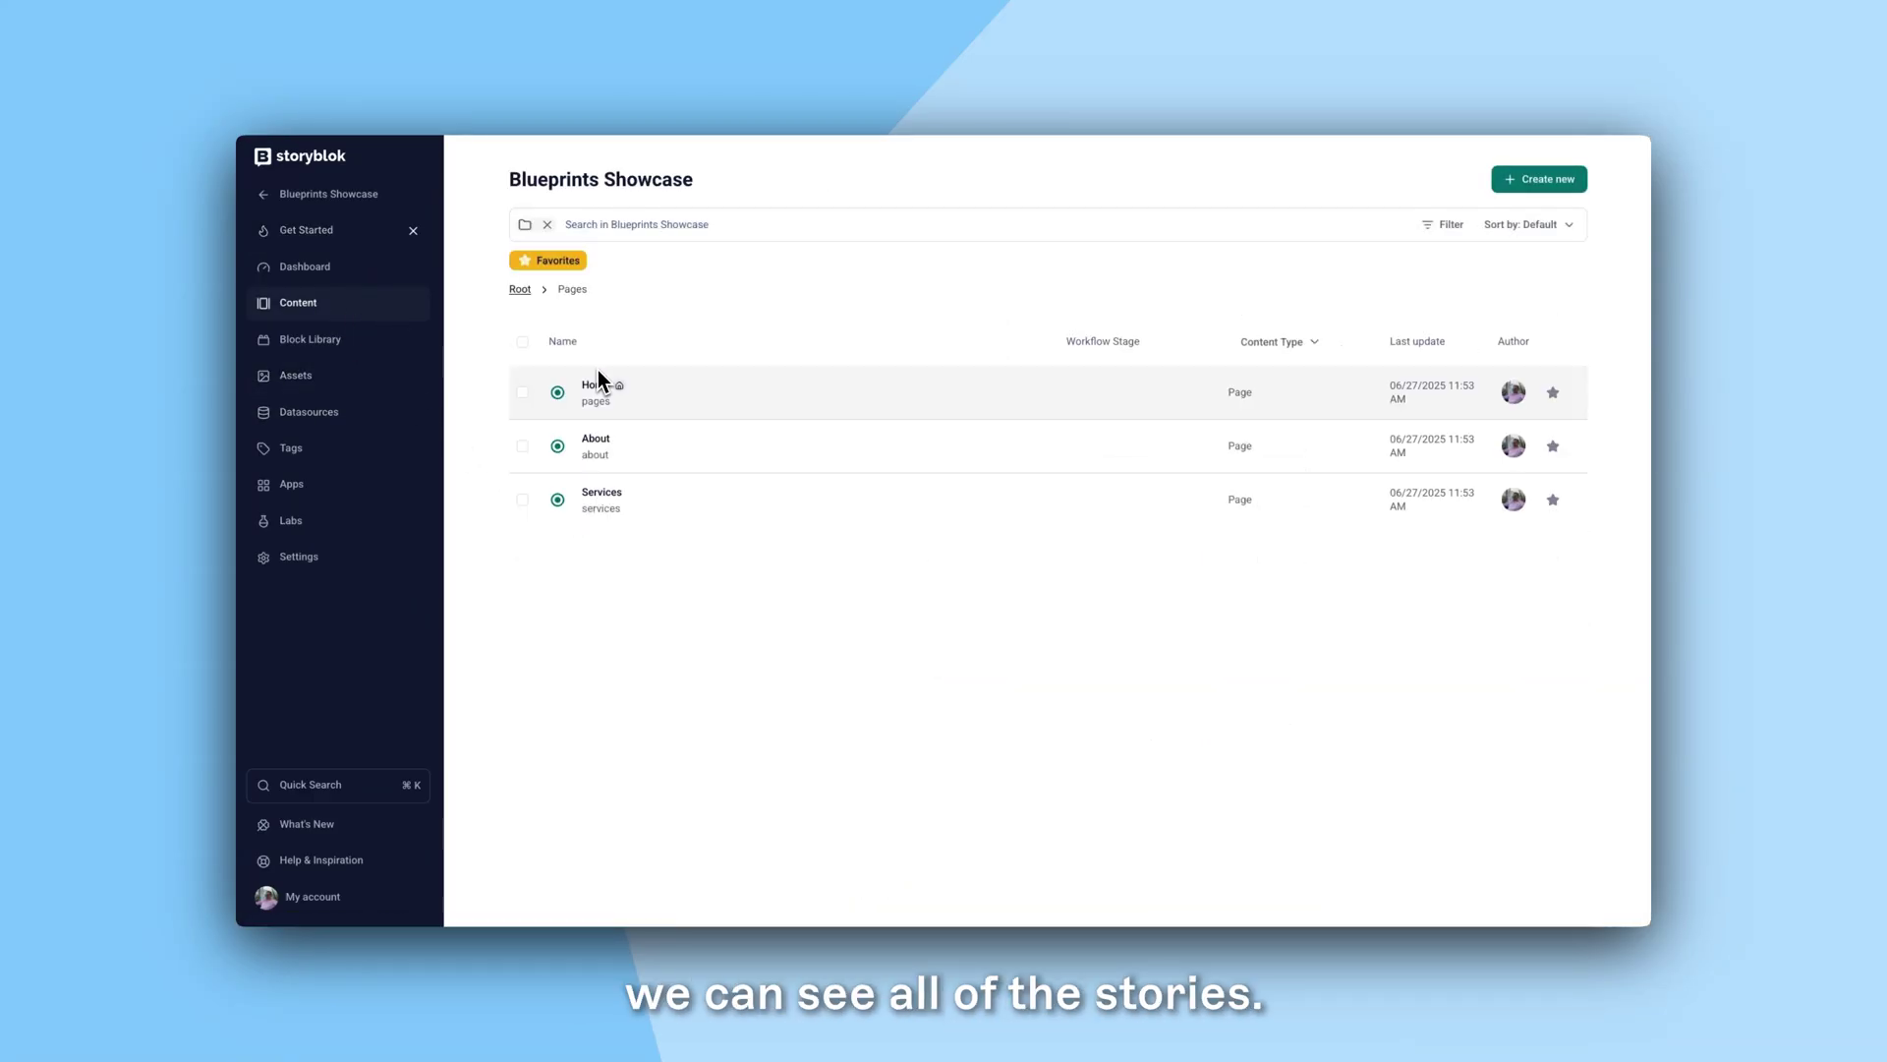
pyautogui.click(365, 356)
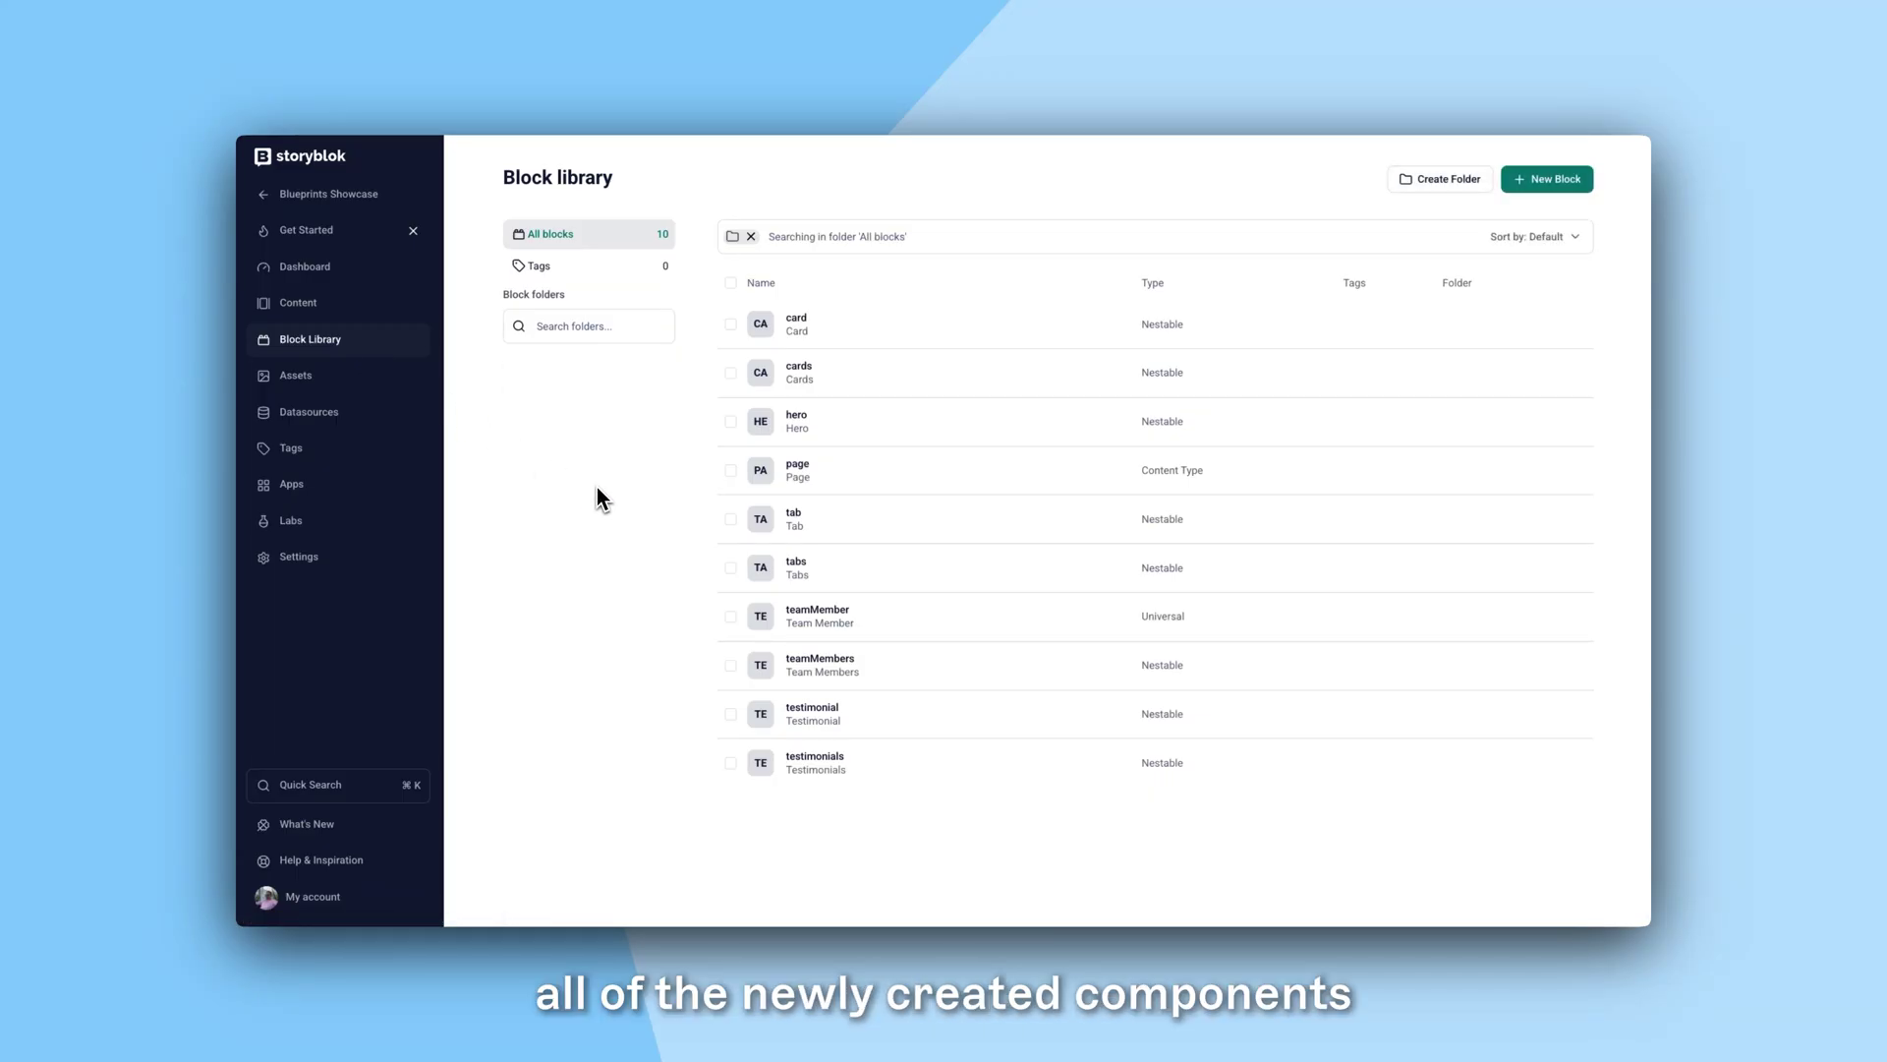
pyautogui.click(405, 385)
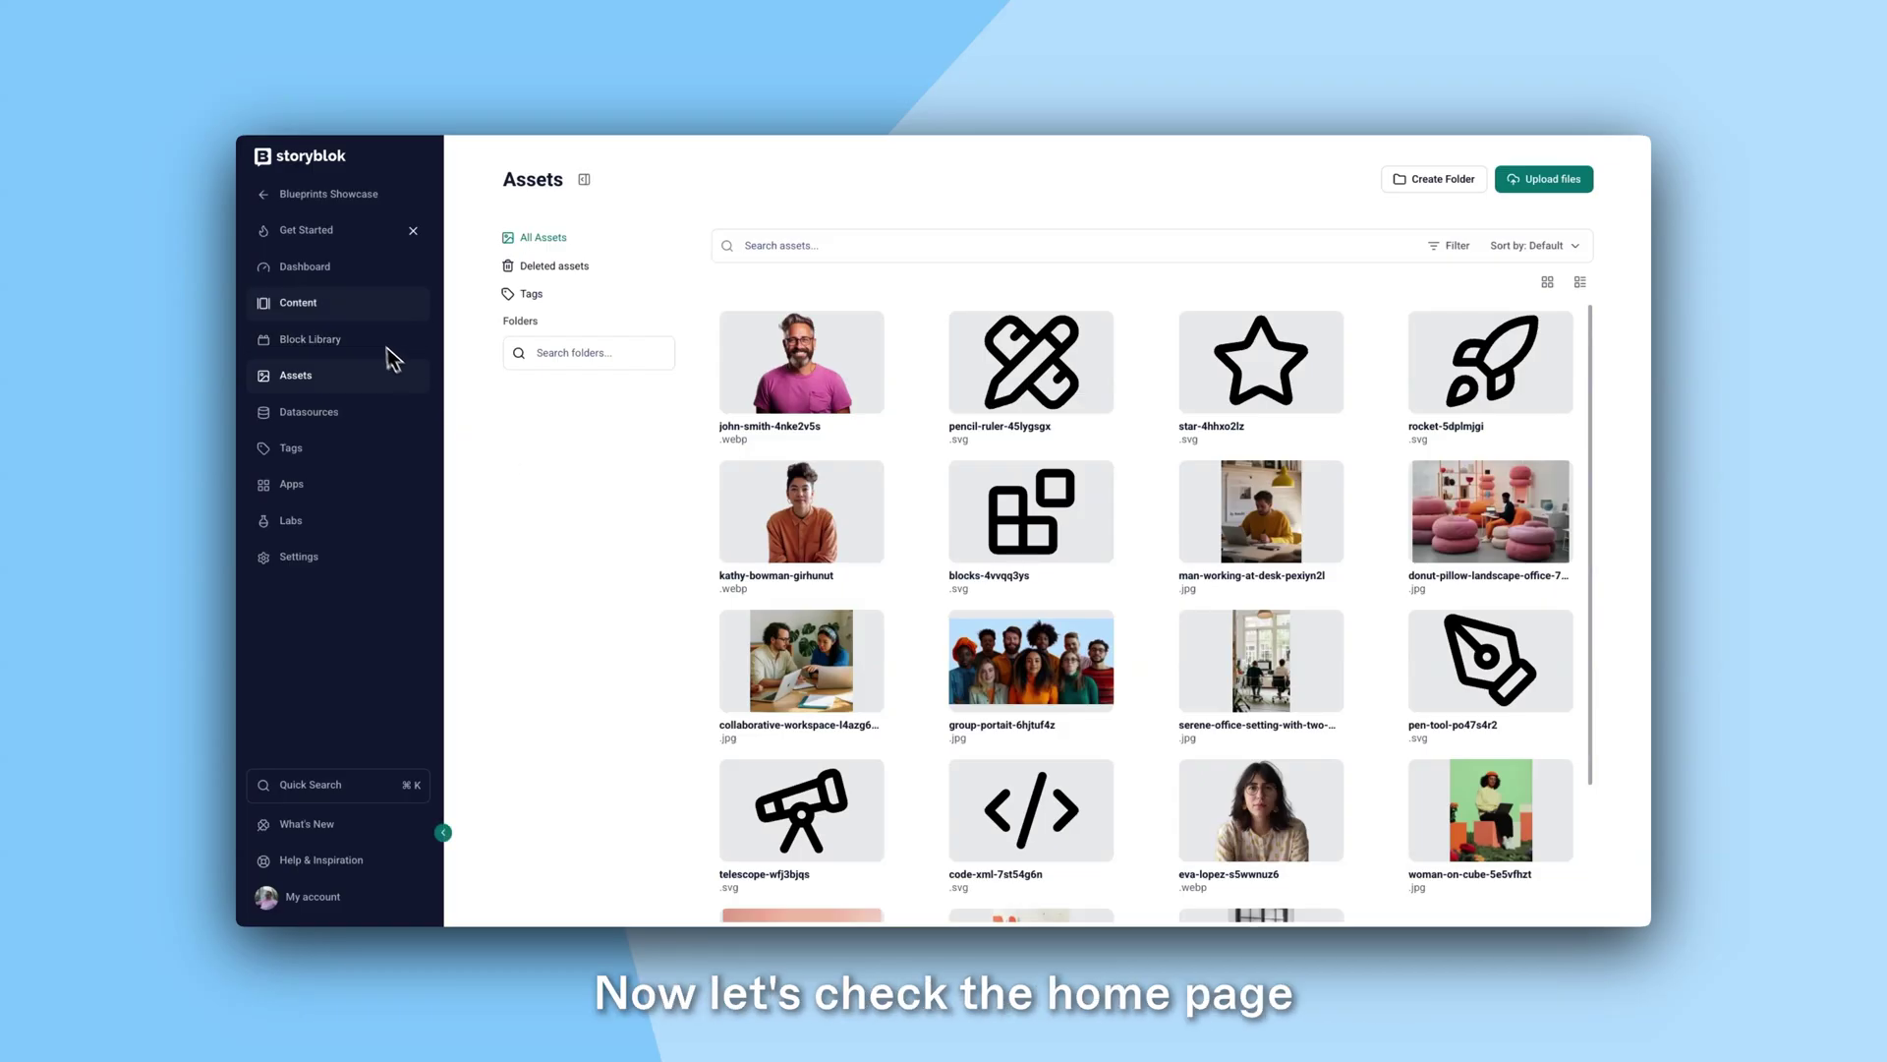
pyautogui.click(351, 310)
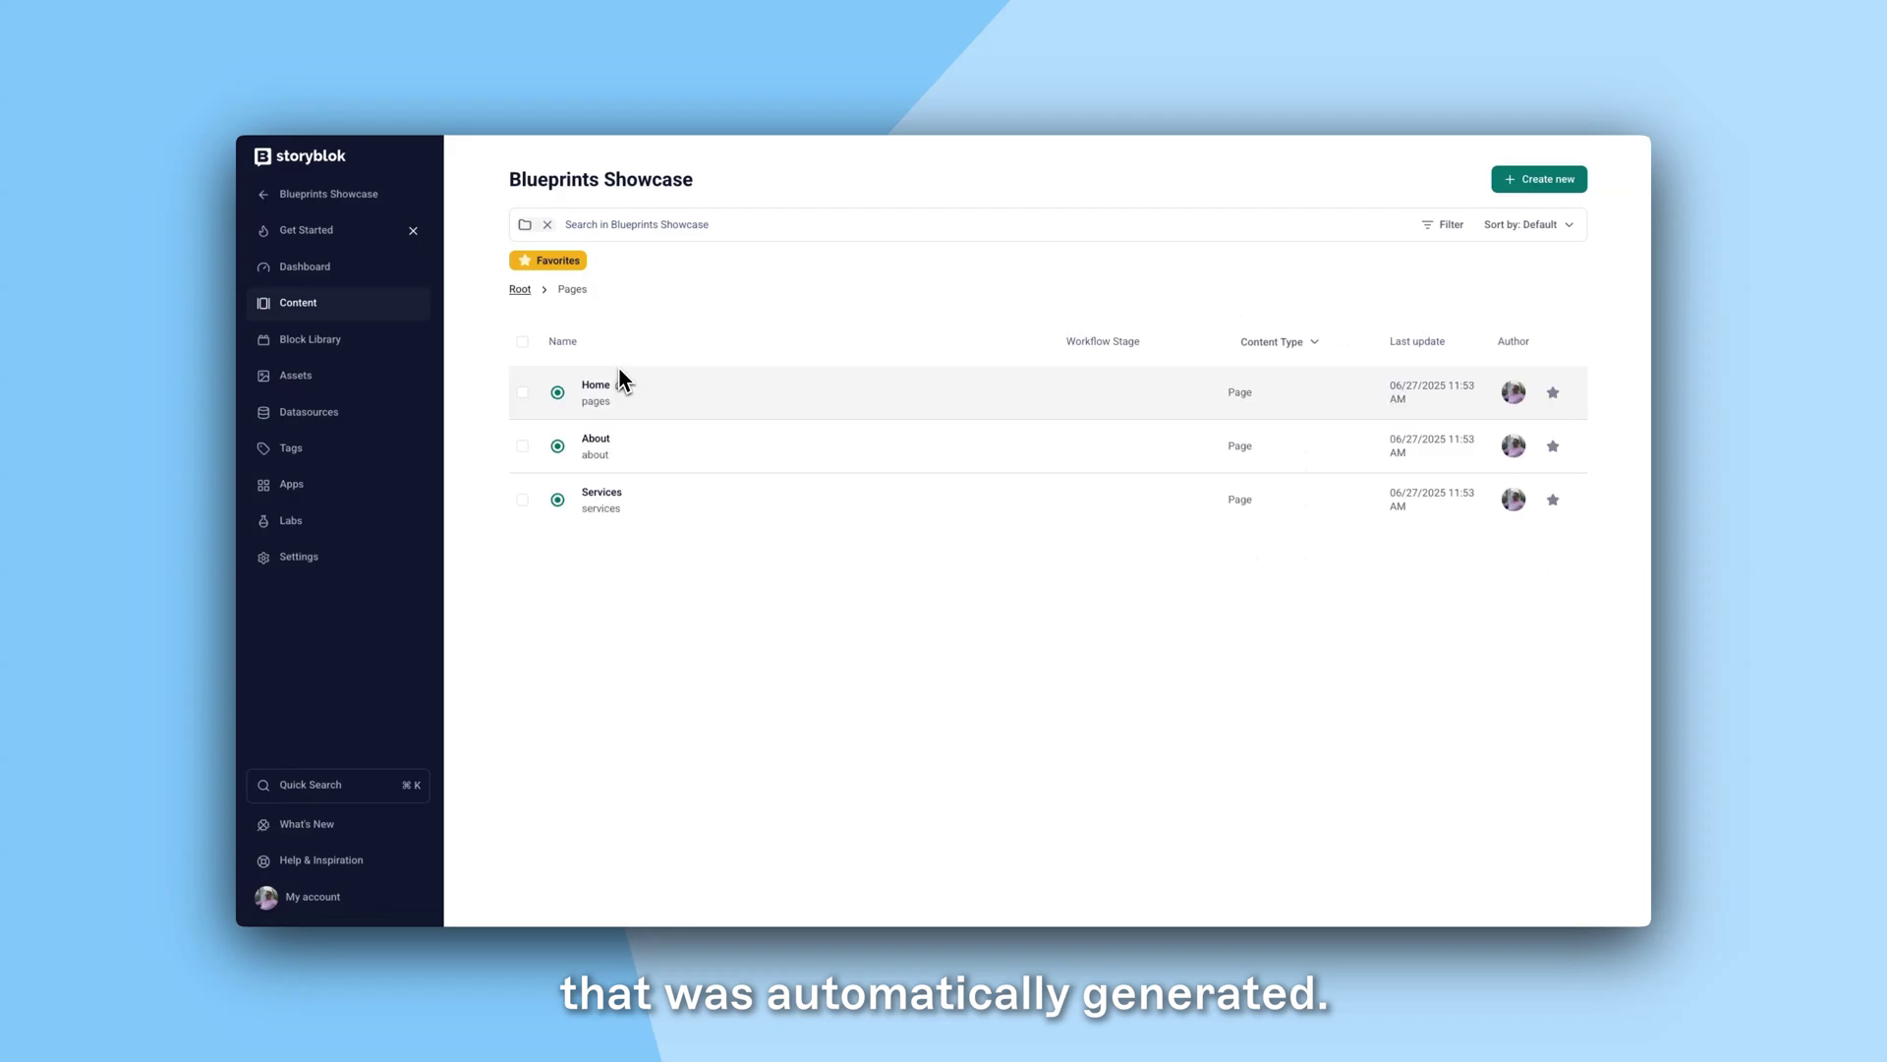
# Step: Replace the Home hero headline 'Where creativity meets joy!' with italic 'Start with structure, not stress.'
pyautogui.click(604, 397)
pyautogui.moveTo(1302, 227)
pyautogui.mouseDown()
pyautogui.moveTo(1308, 550)
pyautogui.moveTo(1293, 197)
pyautogui.mouseUp()
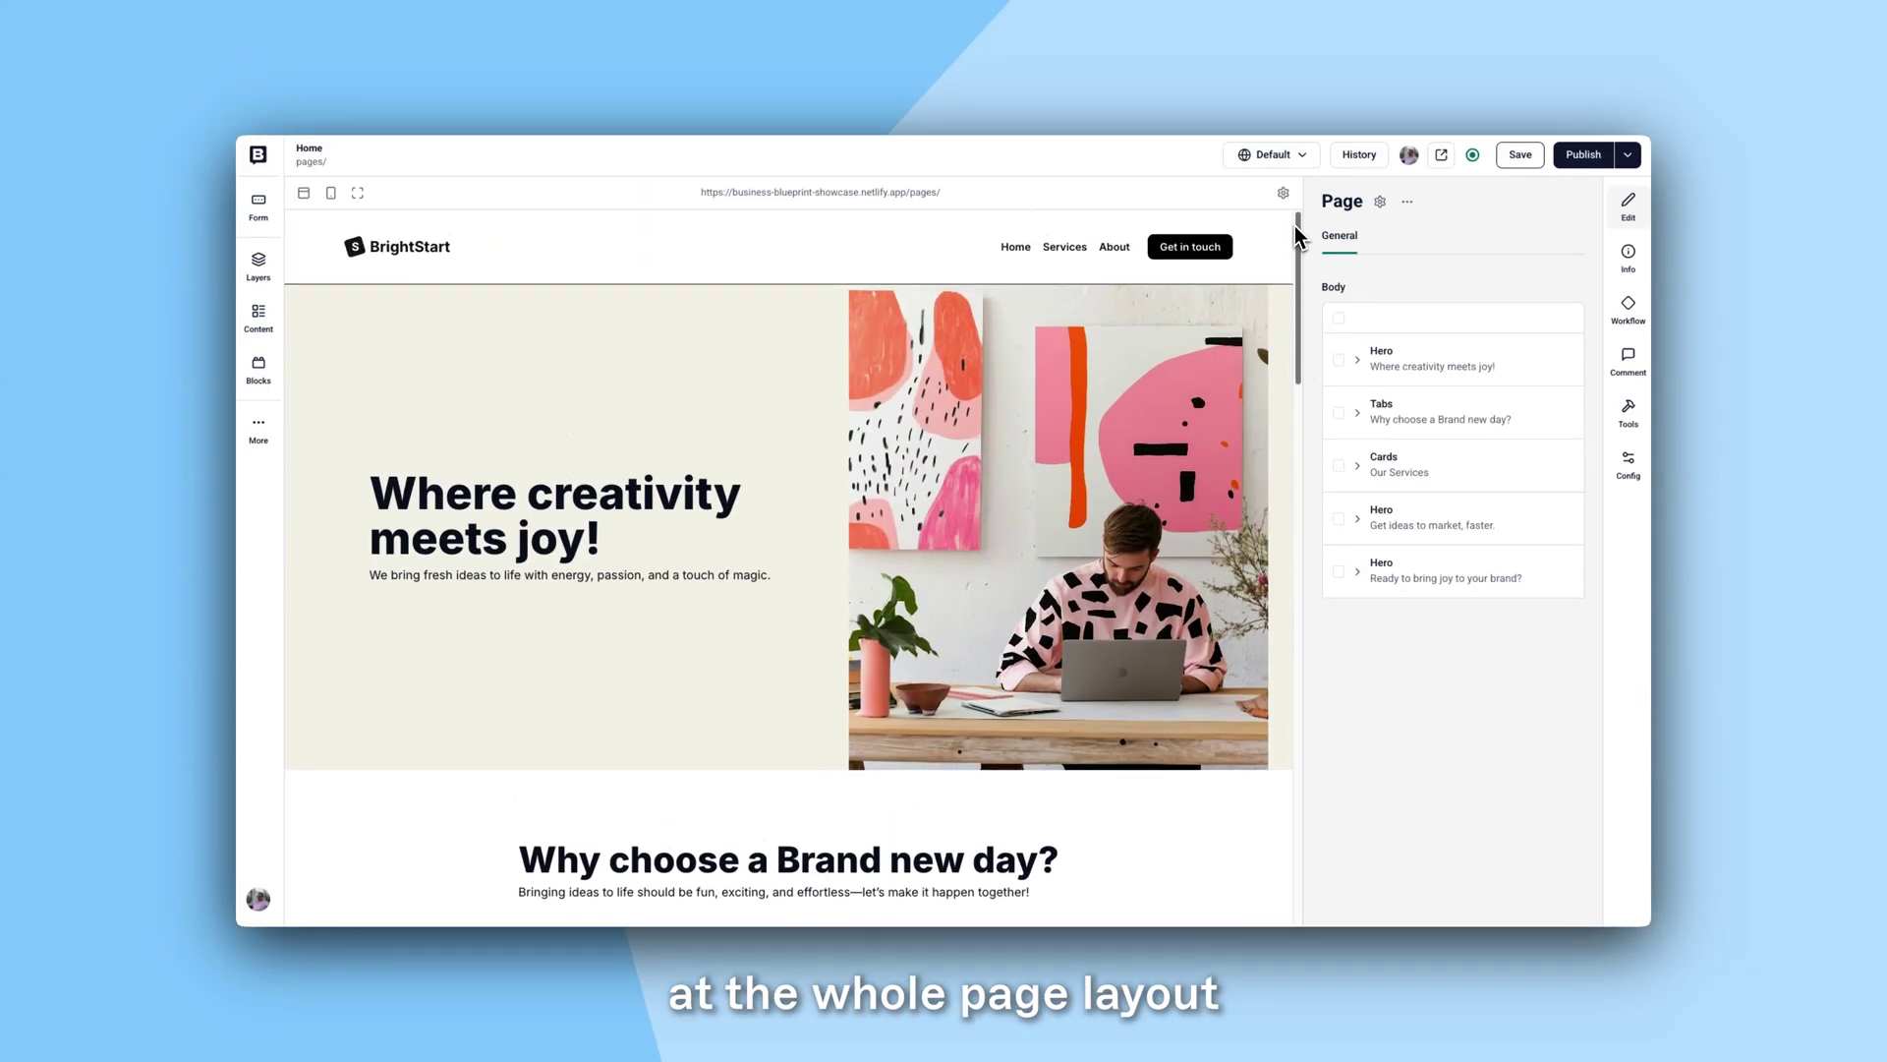
pyautogui.click(455, 497)
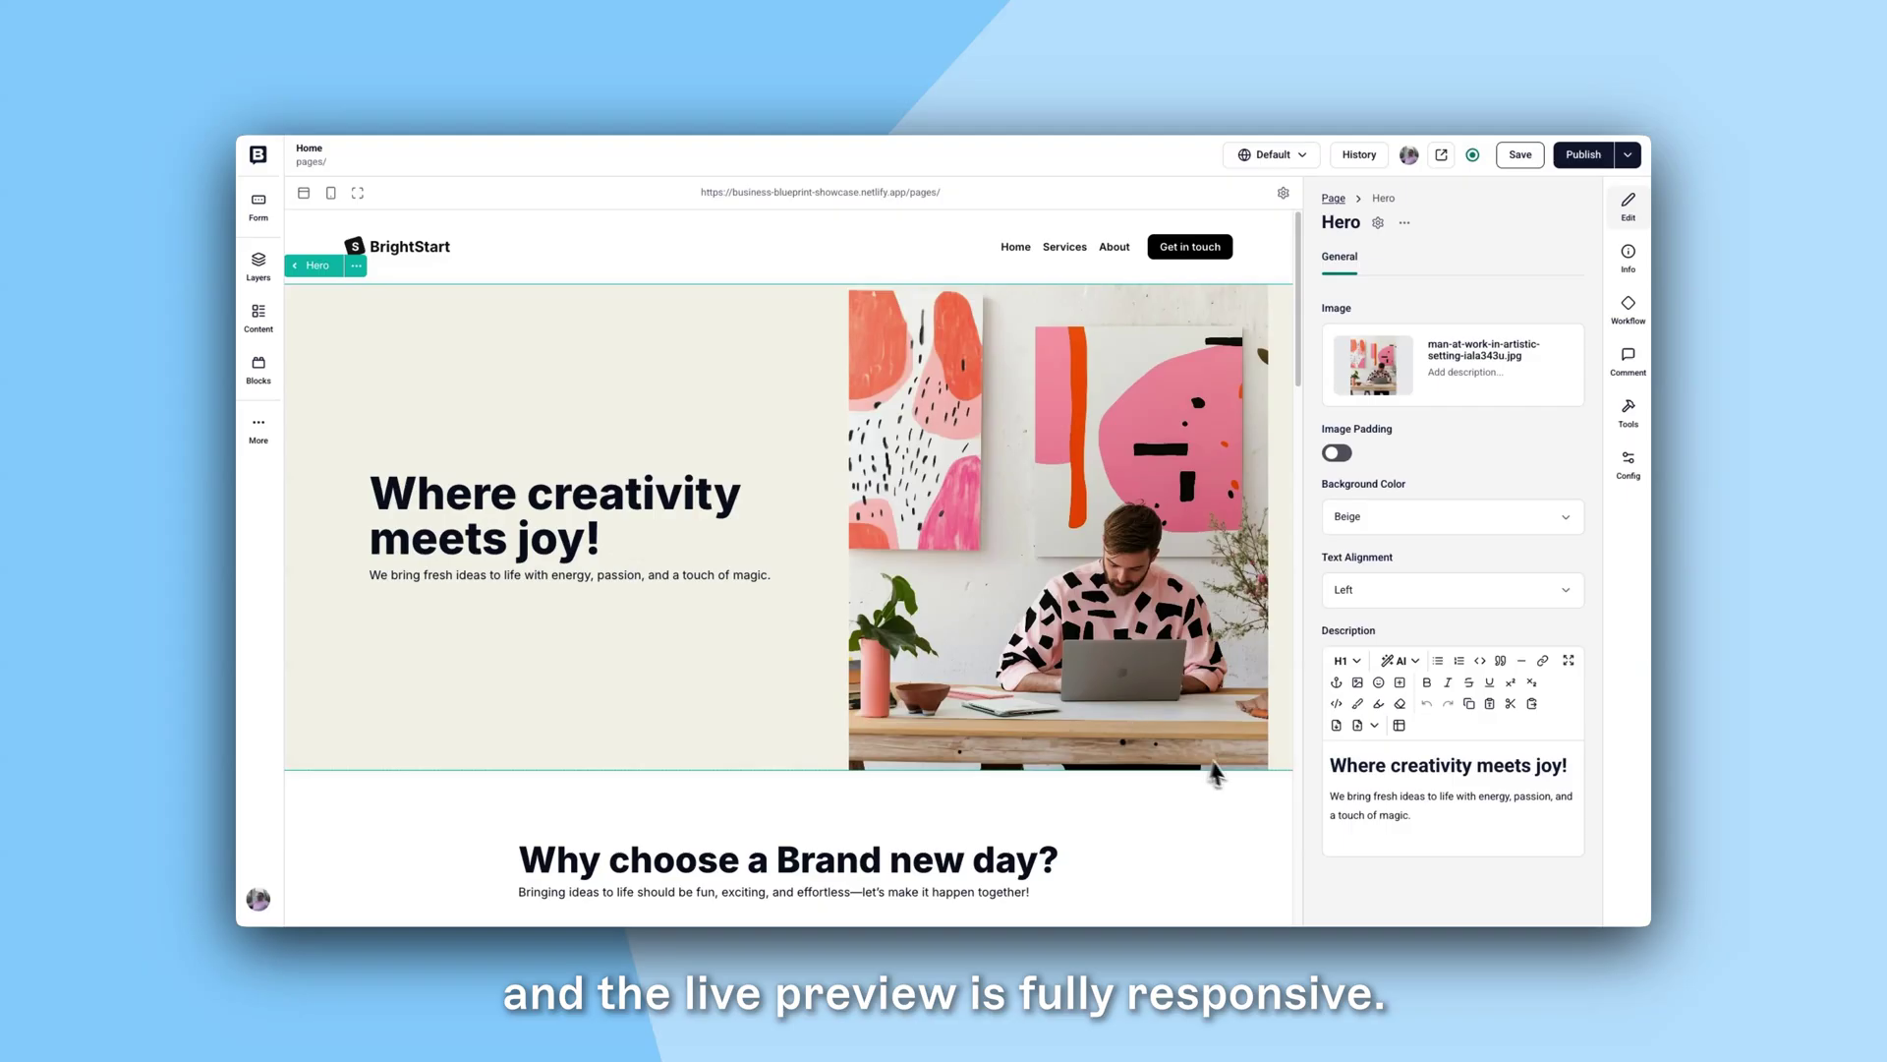
pyautogui.moveTo(1332, 767); pyautogui.dragTo(1566, 786)
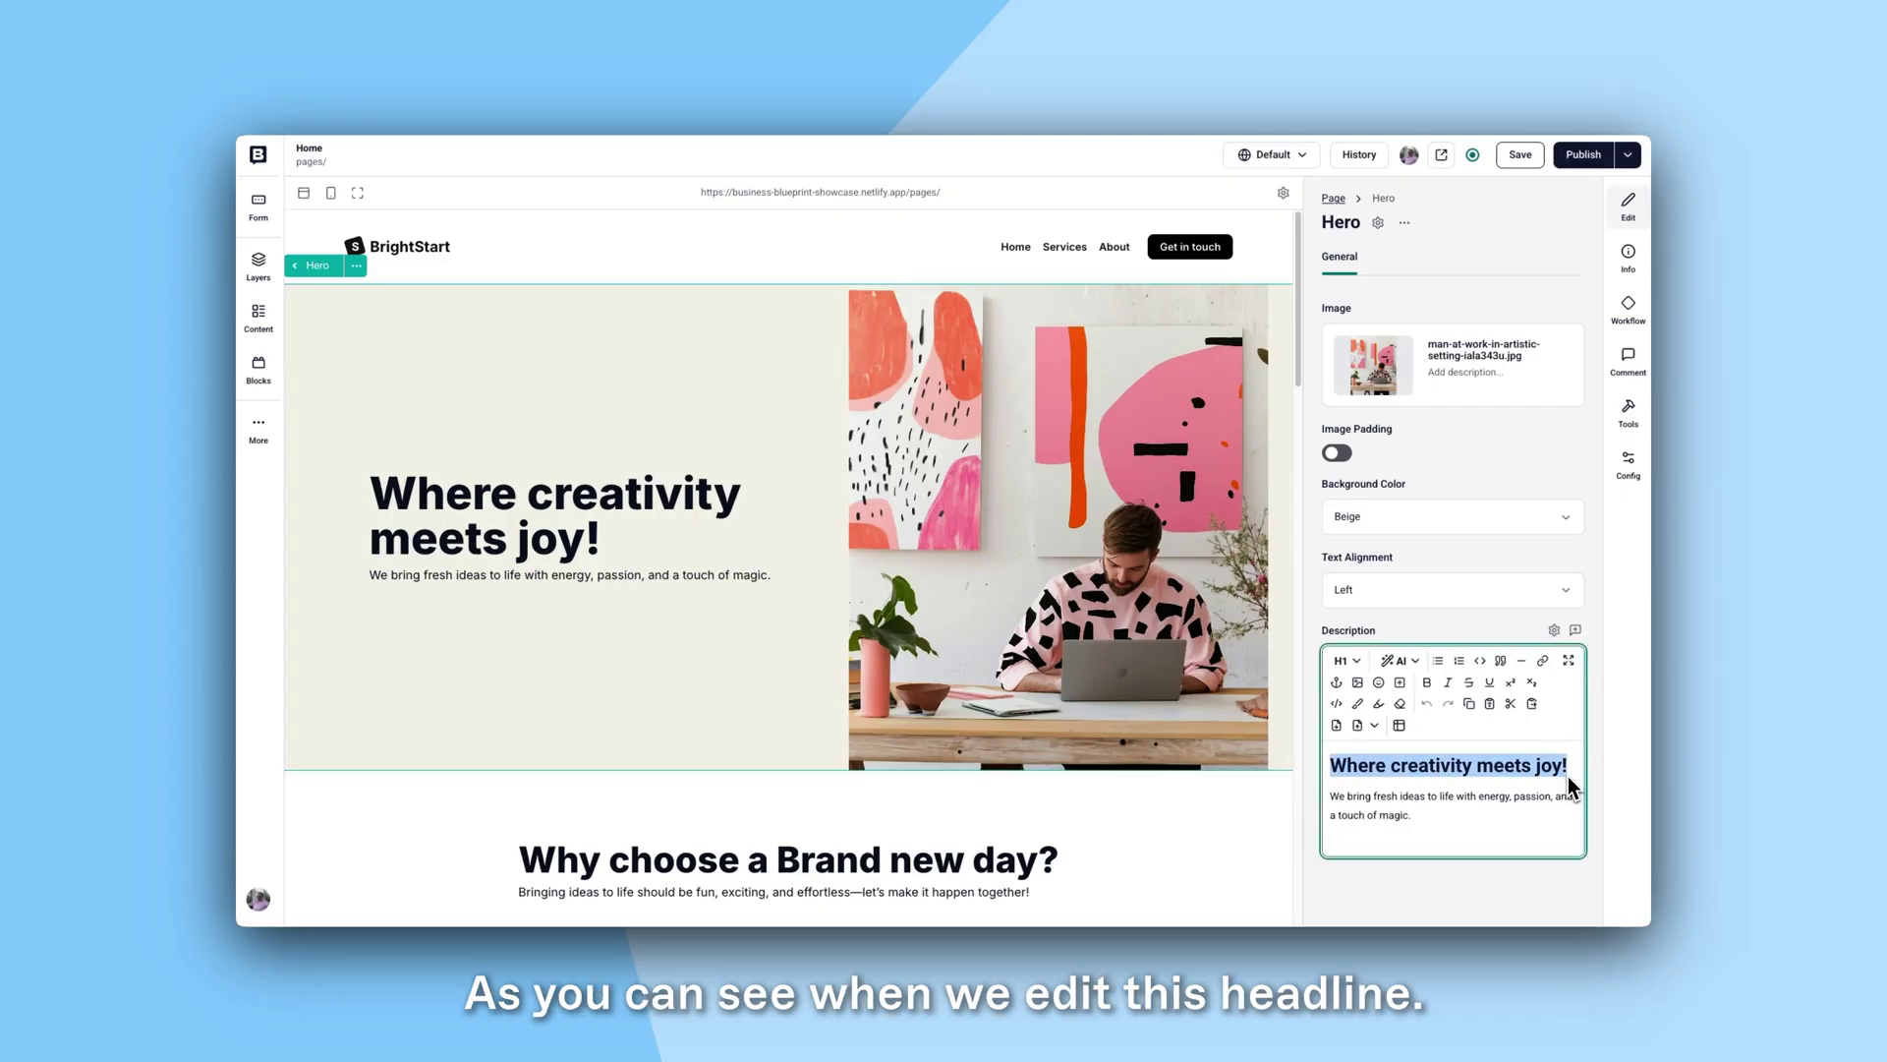
pyautogui.write('Start with structure, not stress.')
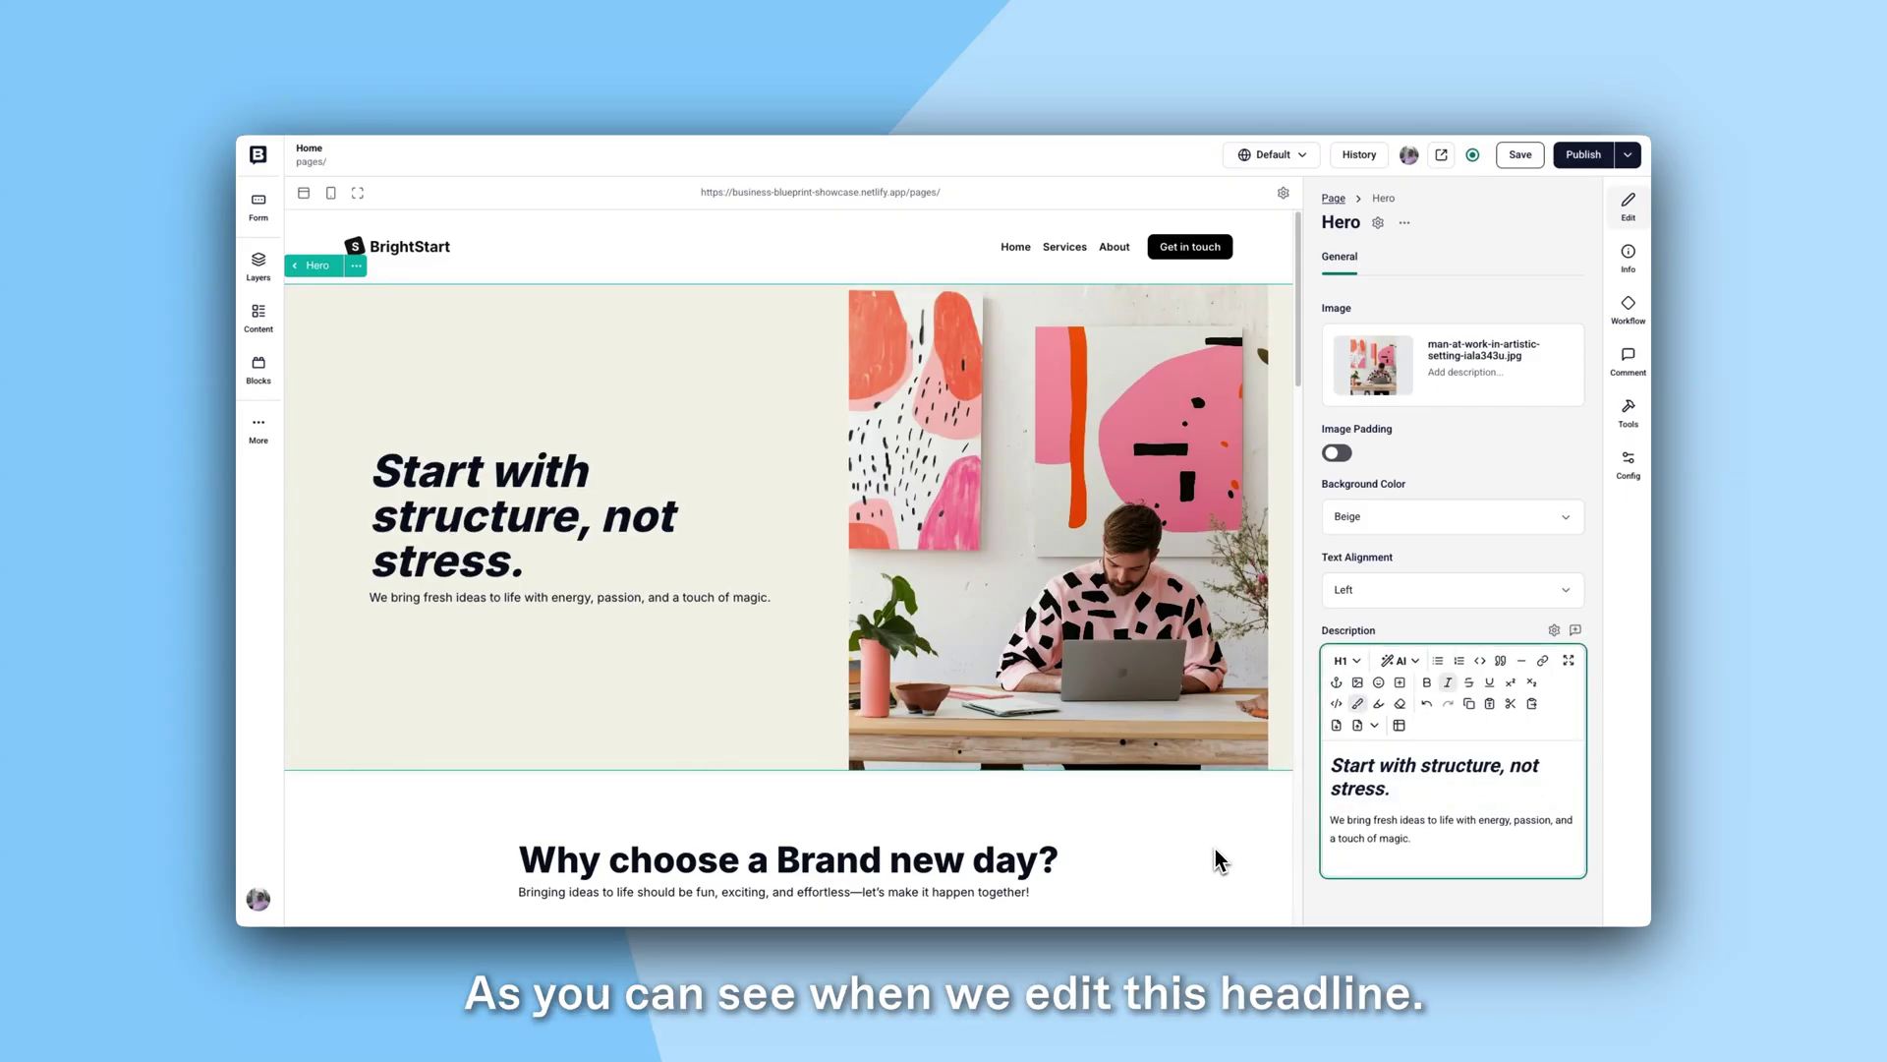